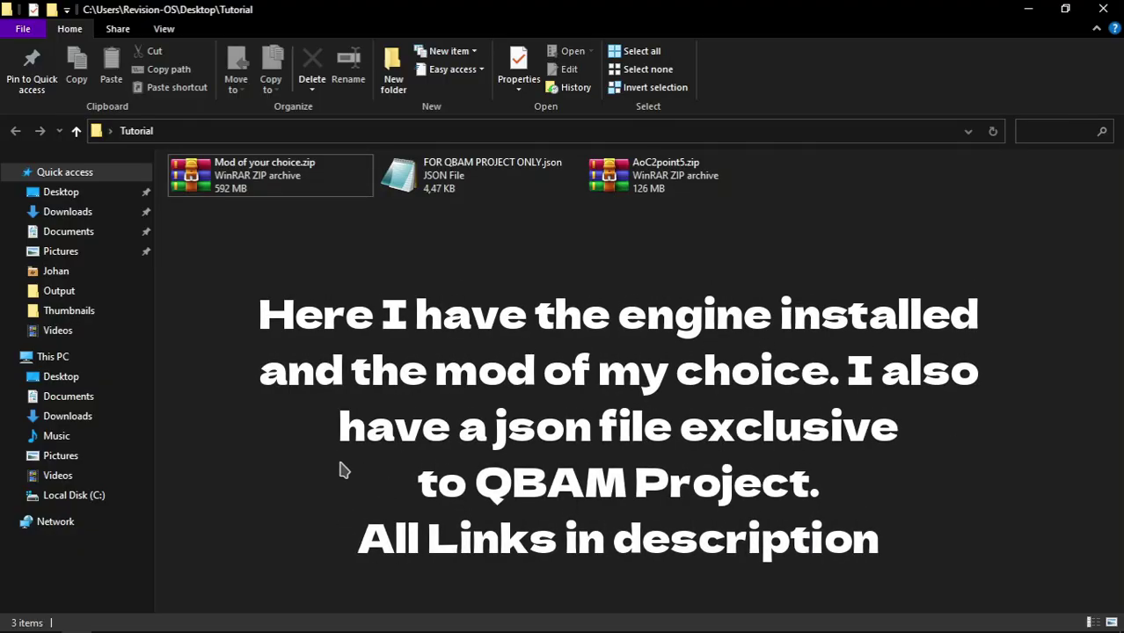
{"action": "left_click_drag", "start_coordinate": [175, 268], "coordinate": [1015, 194]}
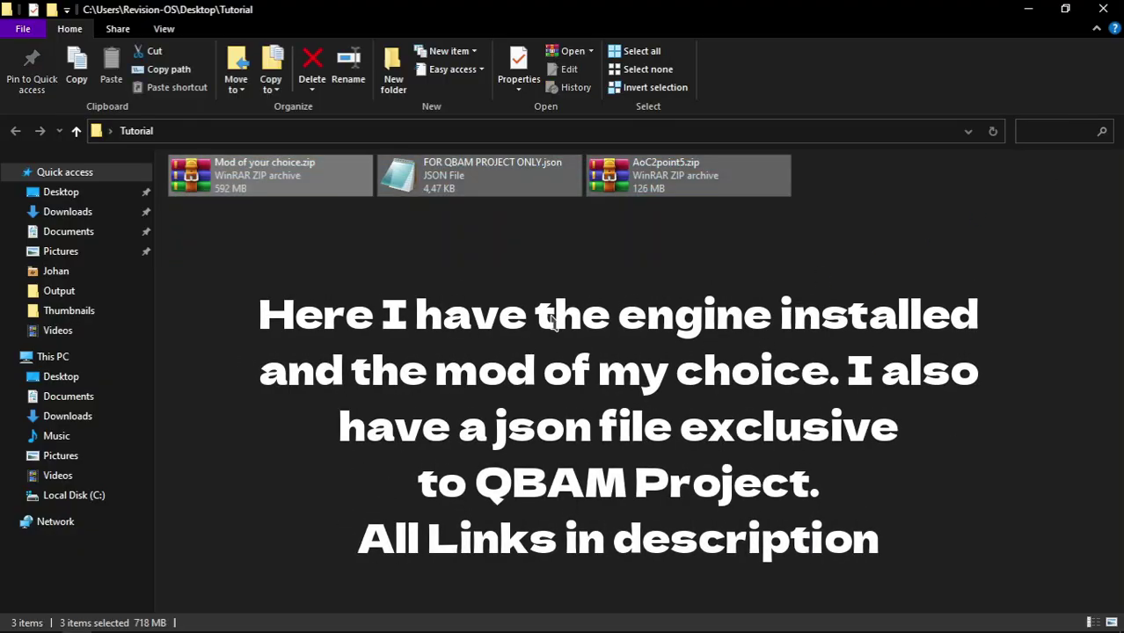
{"action": "left_click", "coordinate": [553, 323]}
{"action": "left_click_drag", "start_coordinate": [292, 307], "coordinate": [519, 312]}
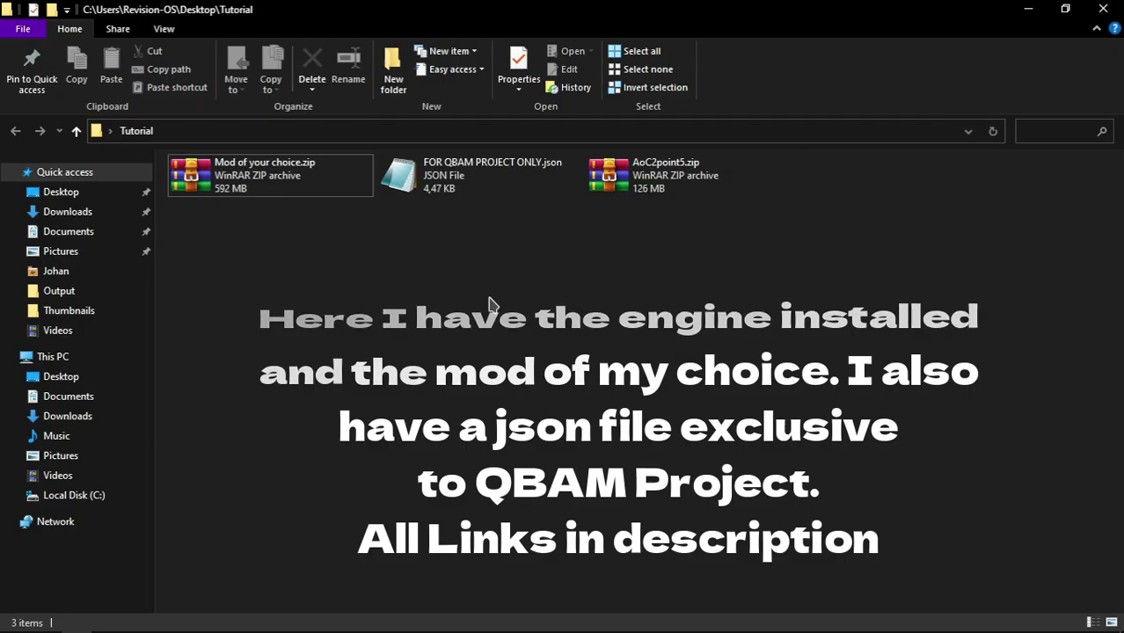
{"action": "left_click_drag", "start_coordinate": [222, 300], "coordinate": [791, 158]}
- Extract AoC2point5.zip into its own AoC2point5 folder and move the extraction progress window aside
{"action": "left_click", "coordinate": [671, 196]}
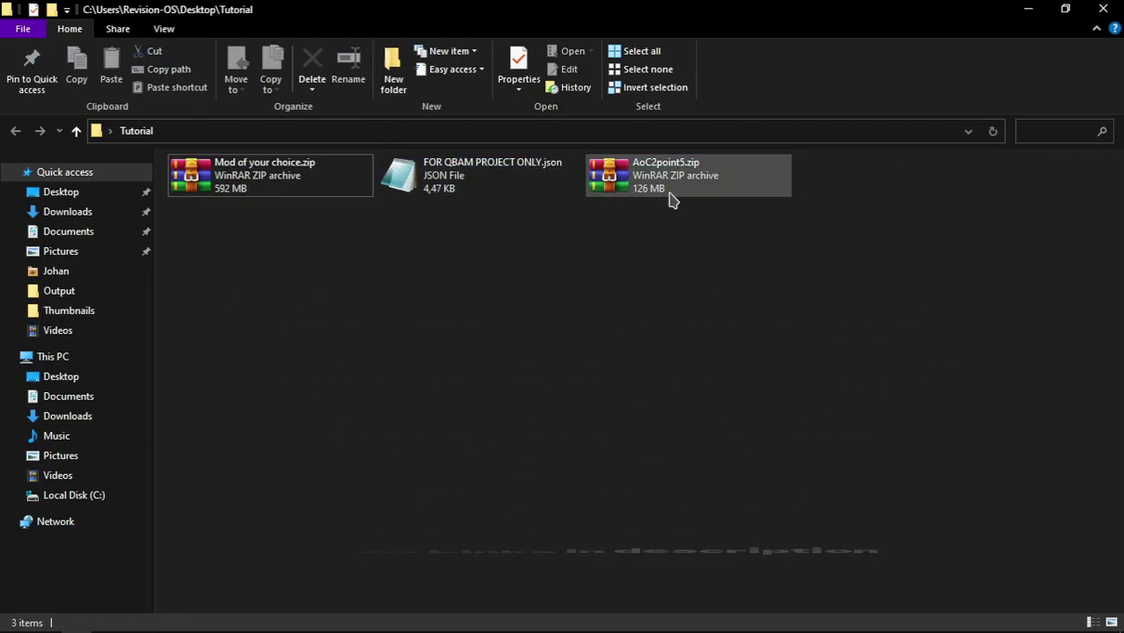
{"action": "right_click", "coordinate": [671, 196]}
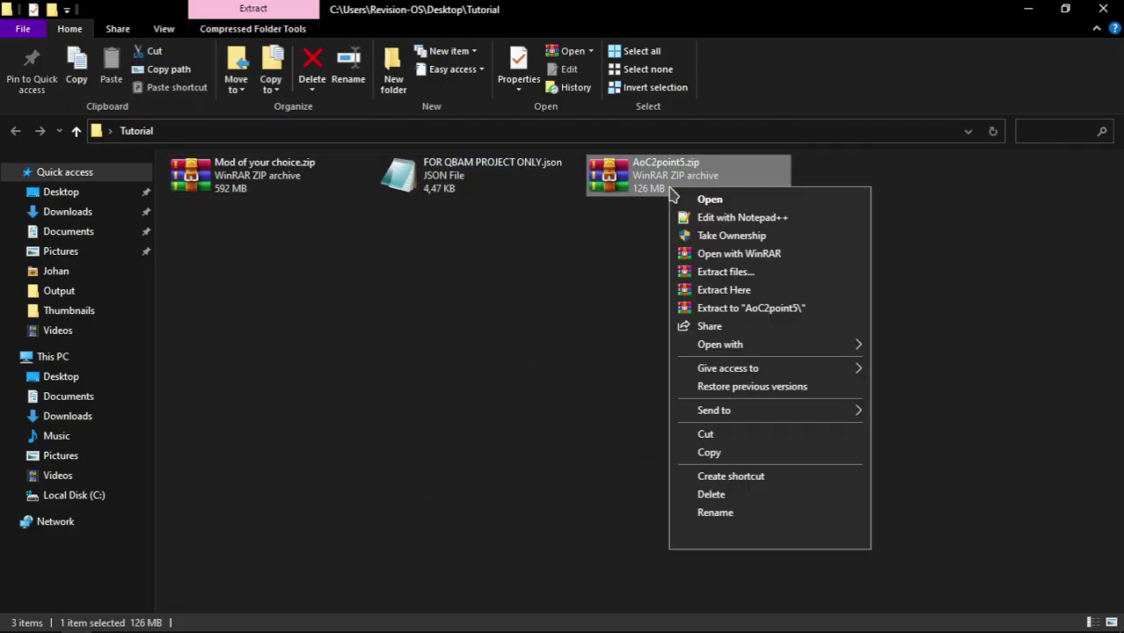
{"action": "left_click", "coordinate": [713, 308]}
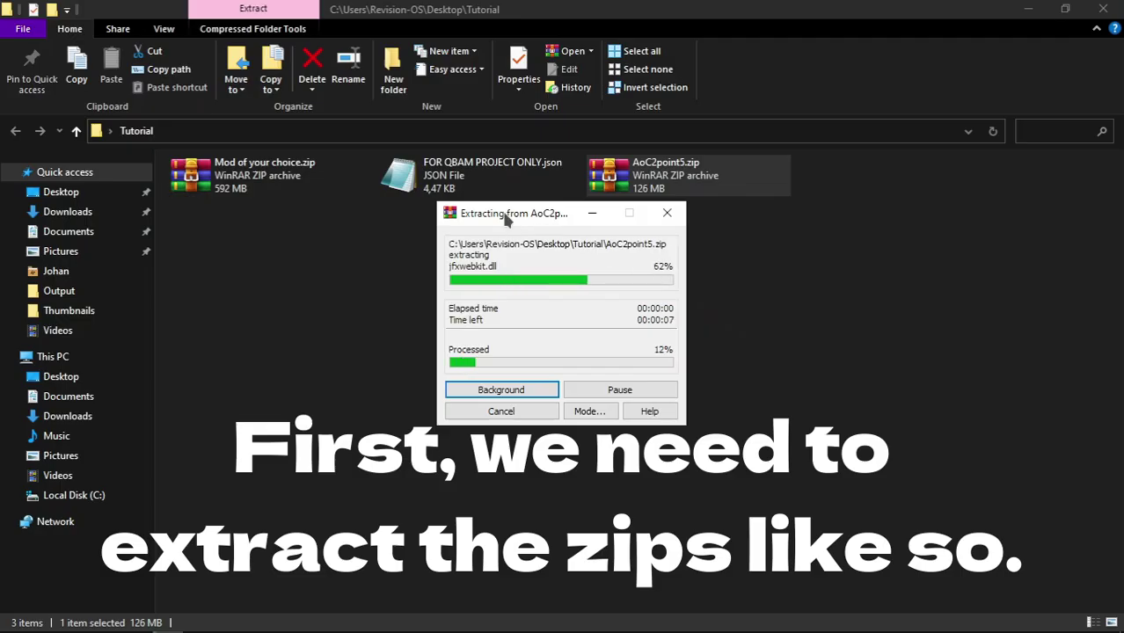
{"action": "left_click_drag", "start_coordinate": [506, 220], "coordinate": [805, 220]}
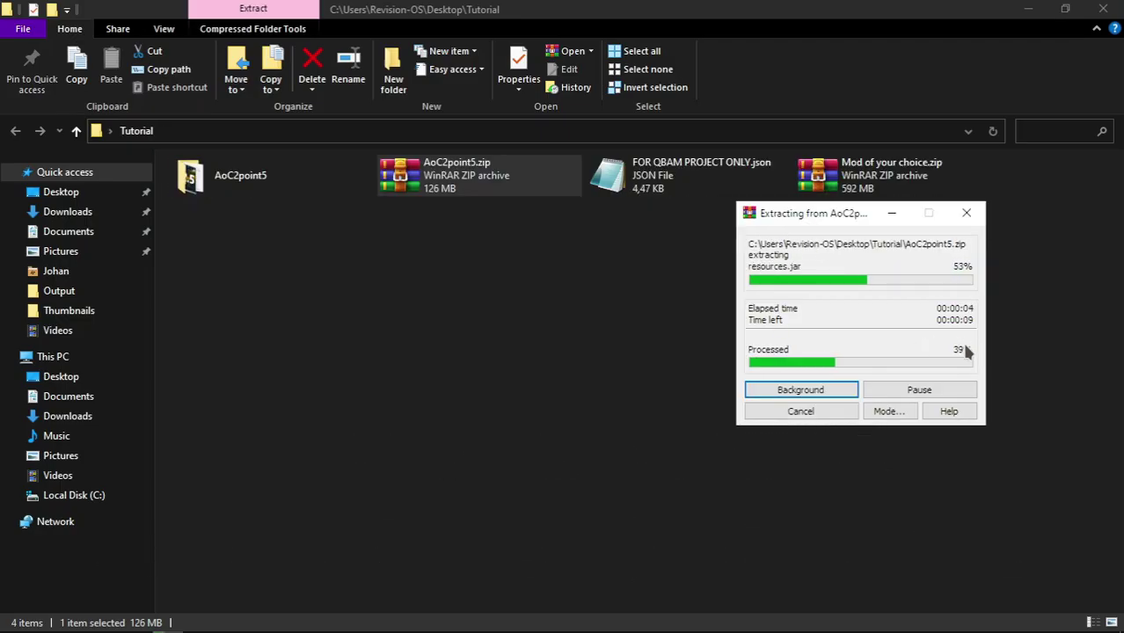
- Extract Mod of your choice.zip into its own Mod of your choice folder, moving the progress window clear of the files
{"action": "left_click_drag", "start_coordinate": [855, 214], "coordinate": [814, 214]}
{"action": "left_click", "coordinate": [881, 202]}
{"action": "right_click", "coordinate": [882, 180]}
{"action": "left_click", "coordinate": [954, 315]}
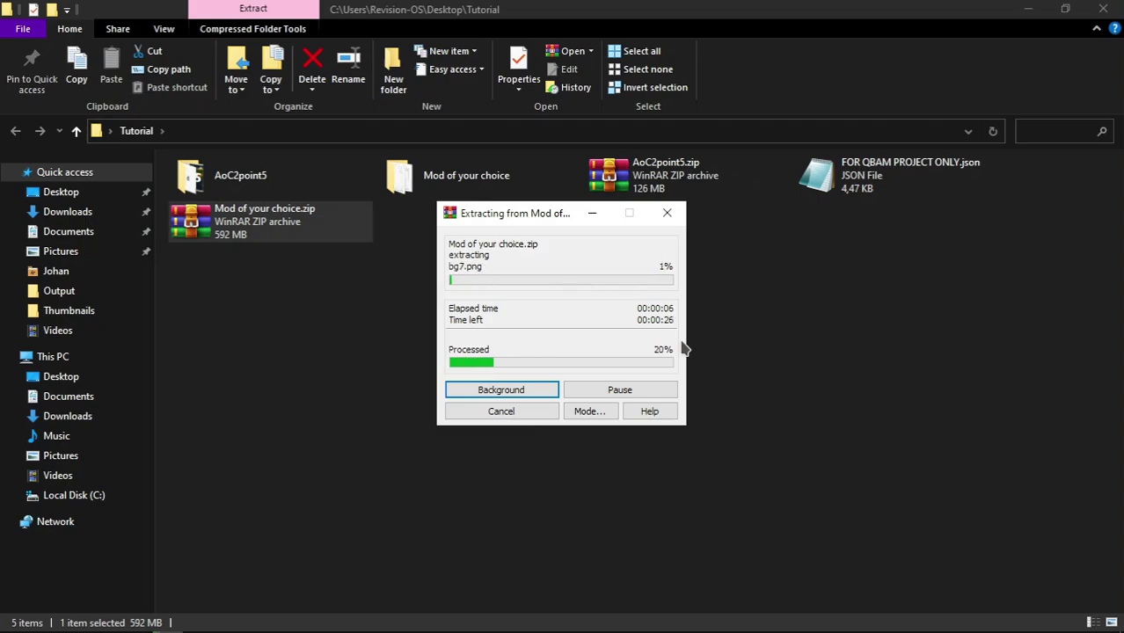
{"action": "left_click_drag", "start_coordinate": [507, 219], "coordinate": [748, 219]}
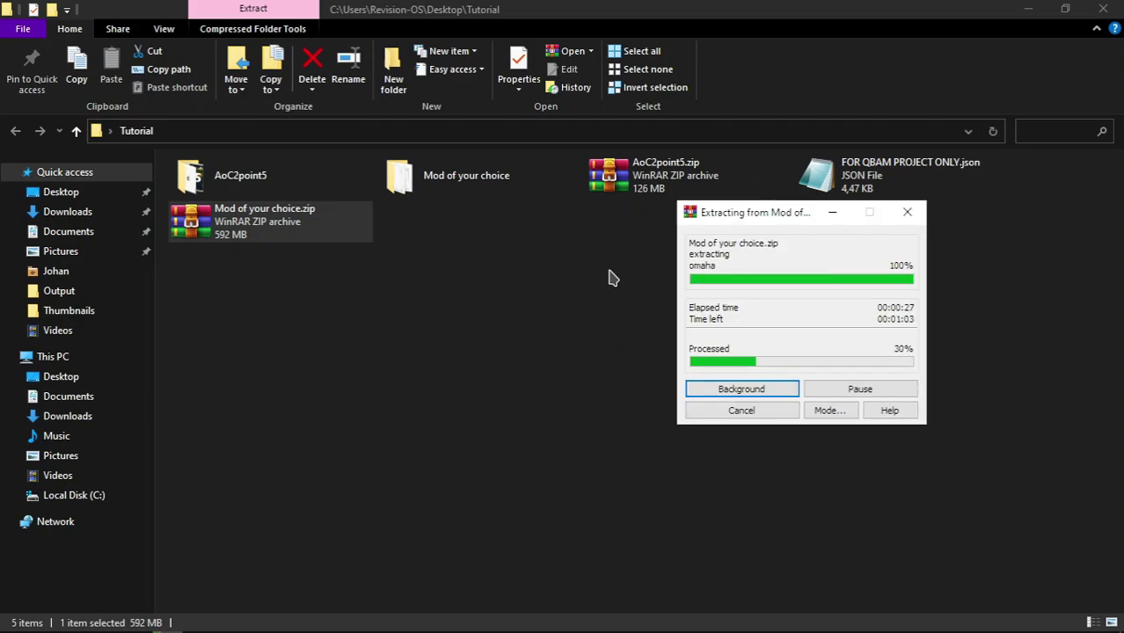
- Open FOR QBAM PROJECT ONLY.json and look through its vassal definitions to the end of the file
{"action": "double_click", "coordinate": [867, 183]}
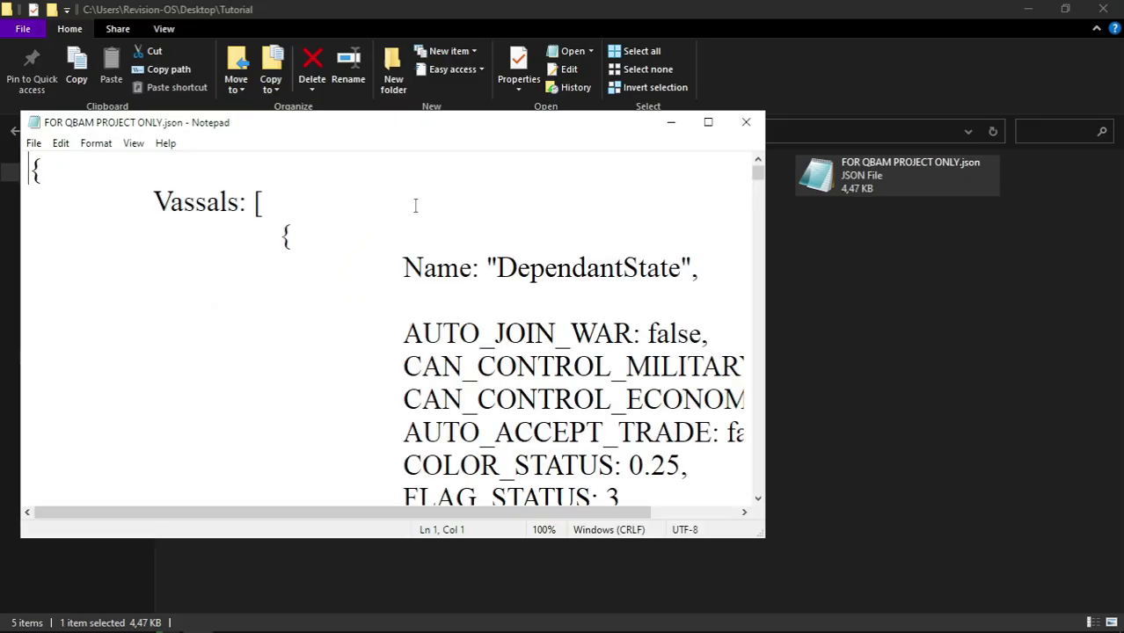
{"action": "scroll", "coordinate": [514, 430], "scroll_direction": "down", "scroll_amount": 15}
{"action": "scroll", "coordinate": [514, 430], "scroll_direction": "down", "scroll_amount": 6}
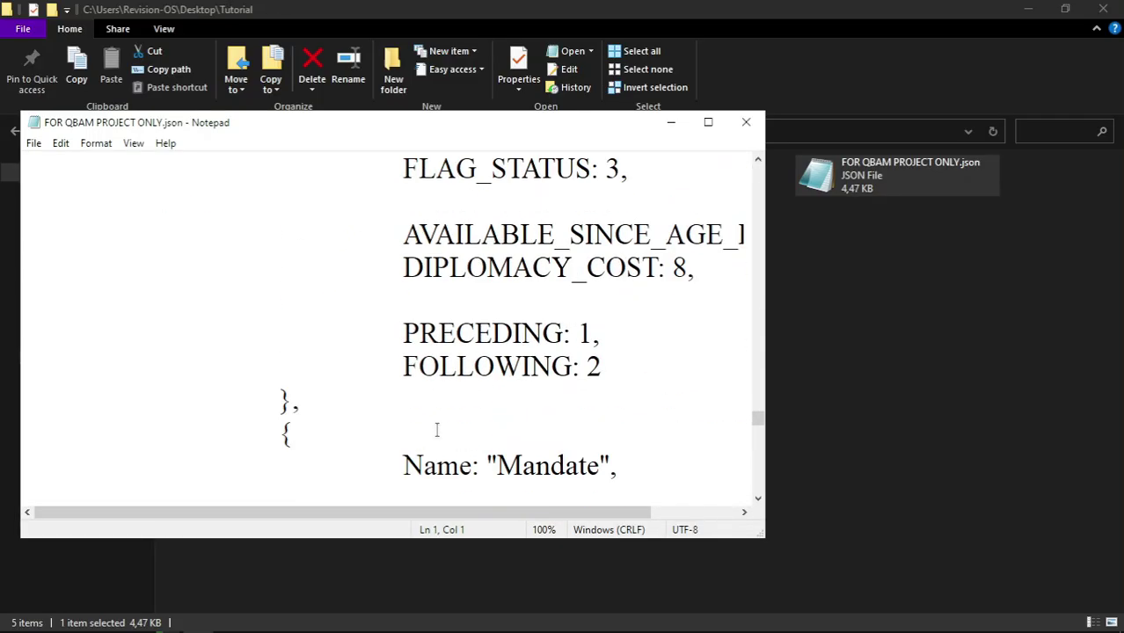
{"action": "scroll", "coordinate": [417, 406], "scroll_direction": "down", "scroll_amount": 9, "text": "ctrl"}
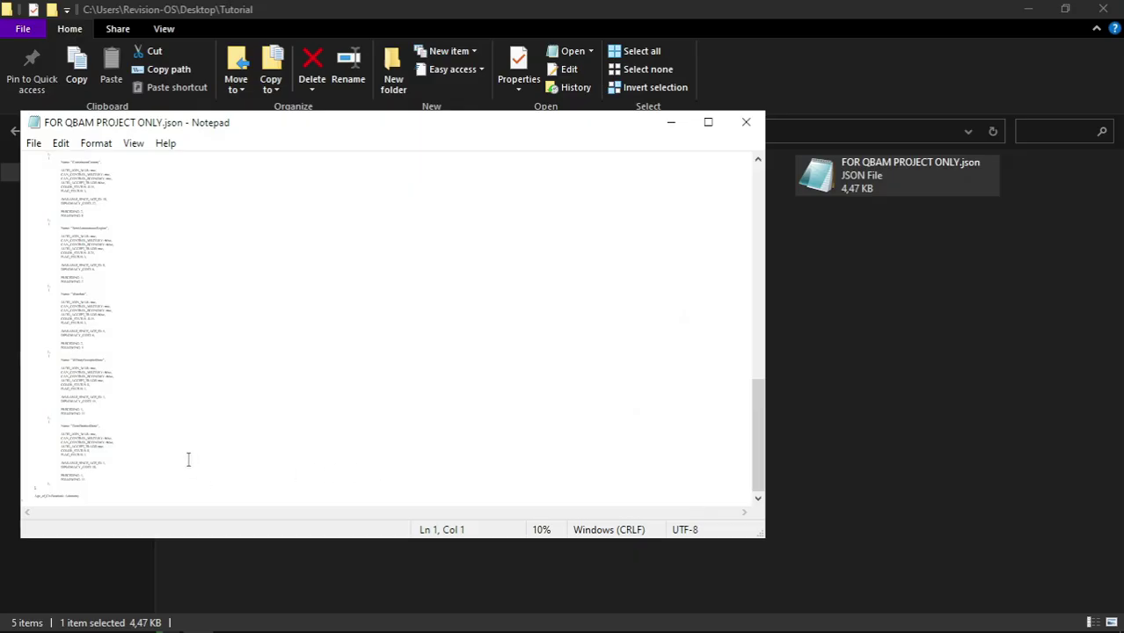
{"action": "scroll", "coordinate": [189, 459], "scroll_direction": "up", "scroll_amount": 3}
{"action": "scroll", "coordinate": [154, 475], "scroll_direction": "down", "scroll_amount": 6}
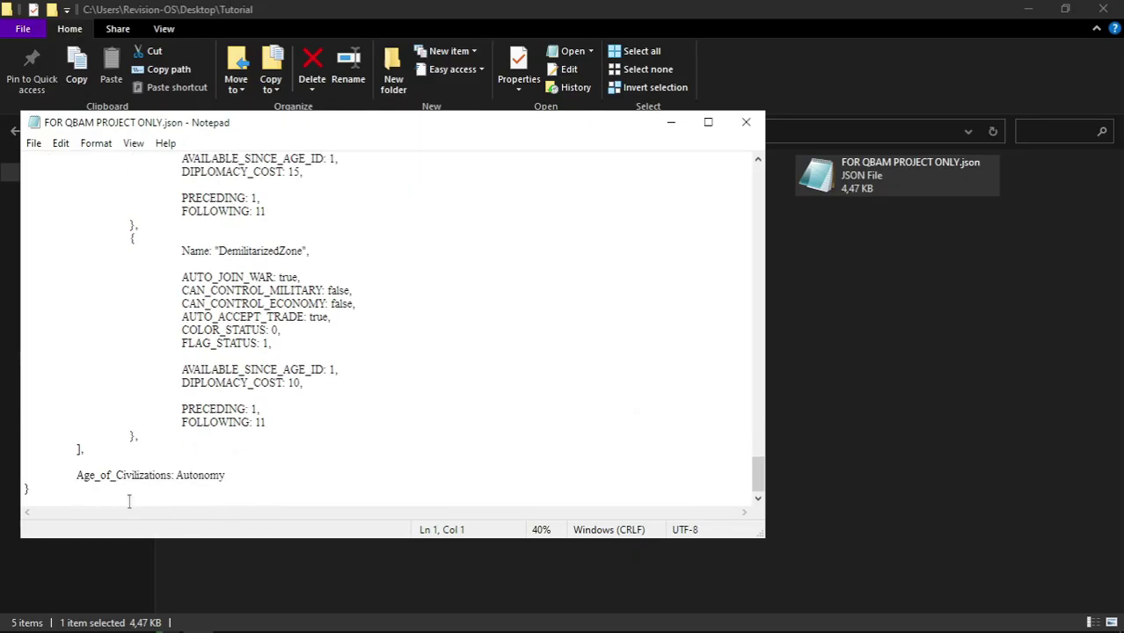
- Add the note "THIS FILE IS for QBAM project only until the mod updates :)" below the JSON's closing brace
{"action": "key", "text": "Return"}
{"action": "key", "text": "Return"}
{"action": "key", "text": "Return"}
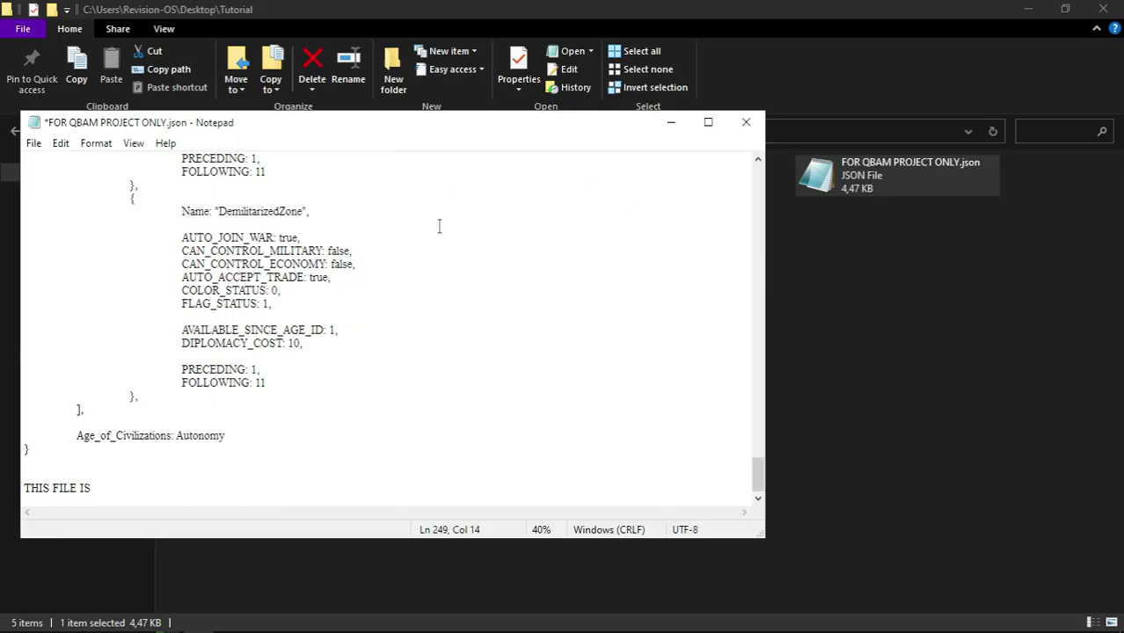
{"action": "scroll", "coordinate": [438, 286], "scroll_direction": "up", "scroll_amount": 3, "text": "ctrl"}
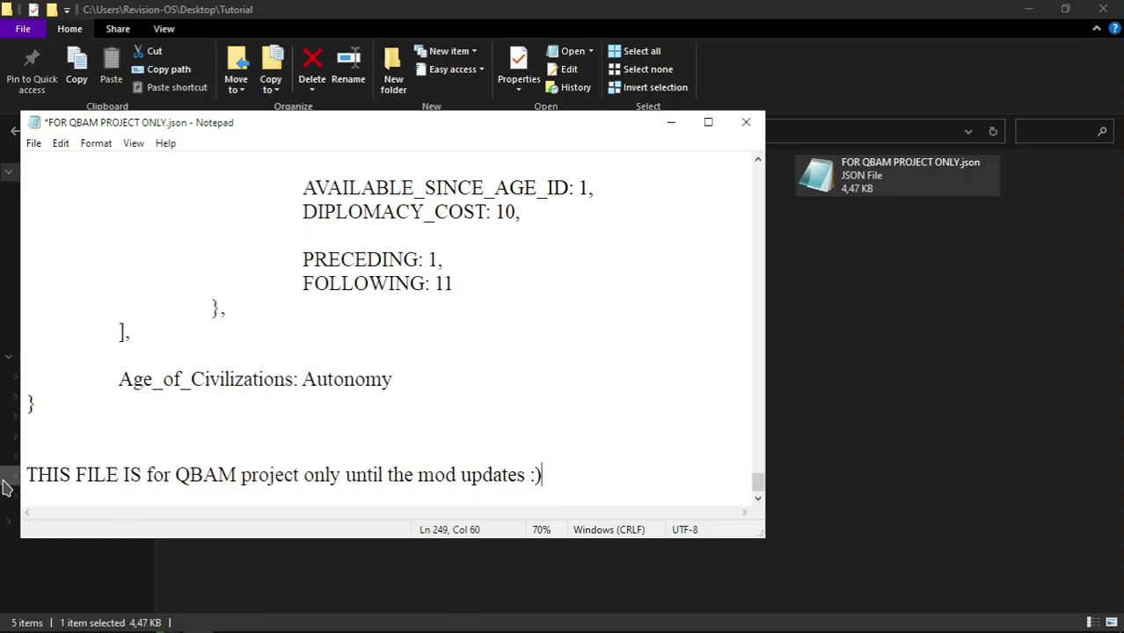
- Delete the note and the extra blank lines at the end of the JSON file, and close it with changes saved
{"action": "mouse_move", "coordinate": [40, 476]}
{"action": "left_mouse_down"}
{"action": "mouse_move", "coordinate": [340, 478]}
{"action": "mouse_move", "coordinate": [520, 497]}
{"action": "mouse_move", "coordinate": [27, 474]}
{"action": "left_mouse_up"}
{"action": "left_click", "coordinate": [570, 480]}
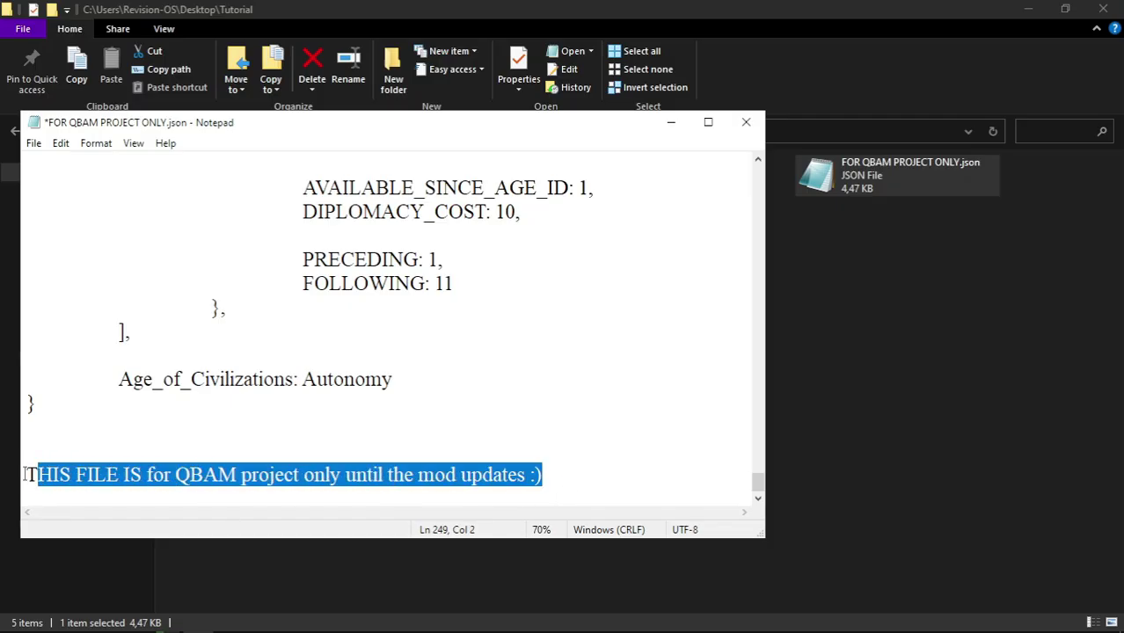
{"action": "key", "text": "BackSpace"}
{"action": "key", "text": "BackSpace"}
{"action": "key", "text": "BackSpace"}
{"action": "key", "text": "BackSpace"}
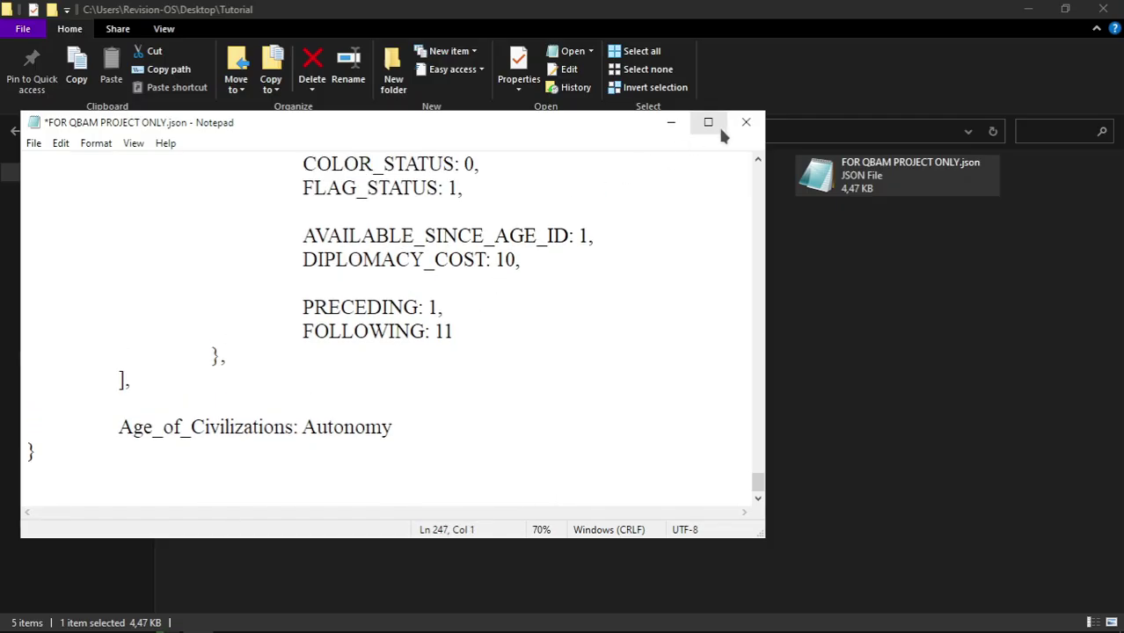
{"action": "left_click", "coordinate": [746, 122]}
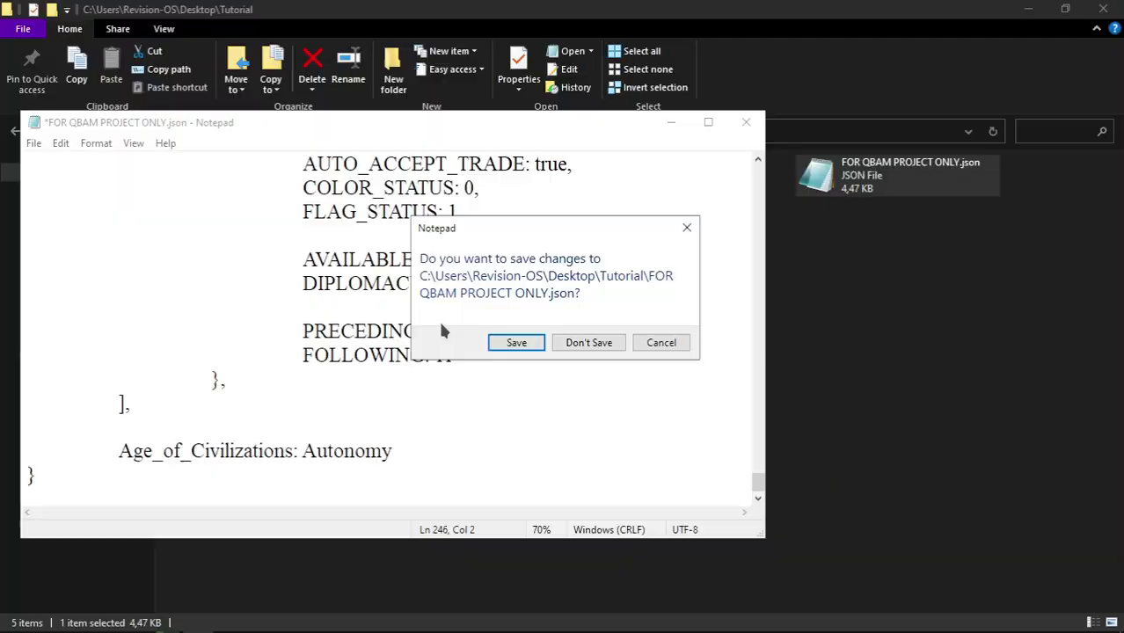
{"action": "left_click", "coordinate": [516, 343]}
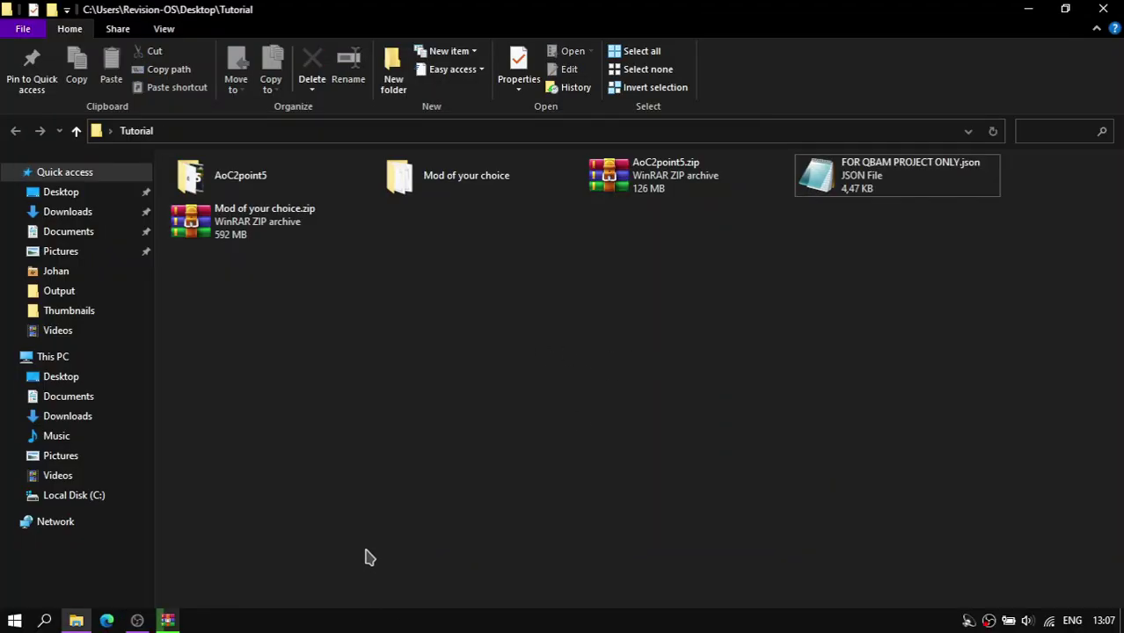
- Open the AoC2point5 folder in a new window and arrange it side by side with the Tutorial folder window
{"action": "left_click", "coordinate": [167, 620]}
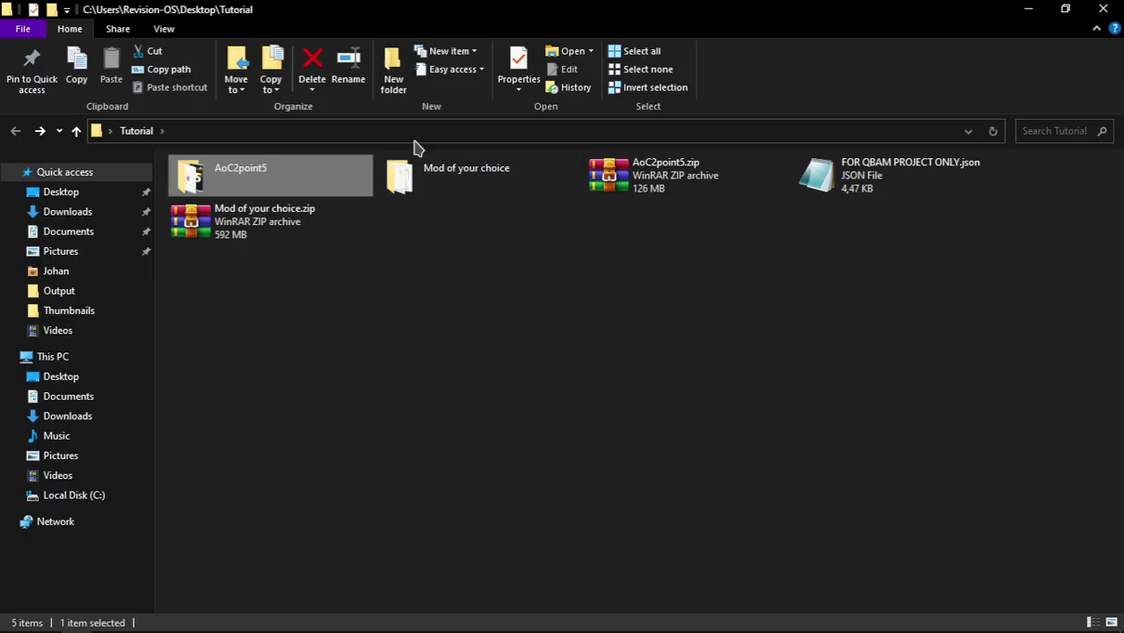
{"action": "left_click", "coordinate": [1064, 10]}
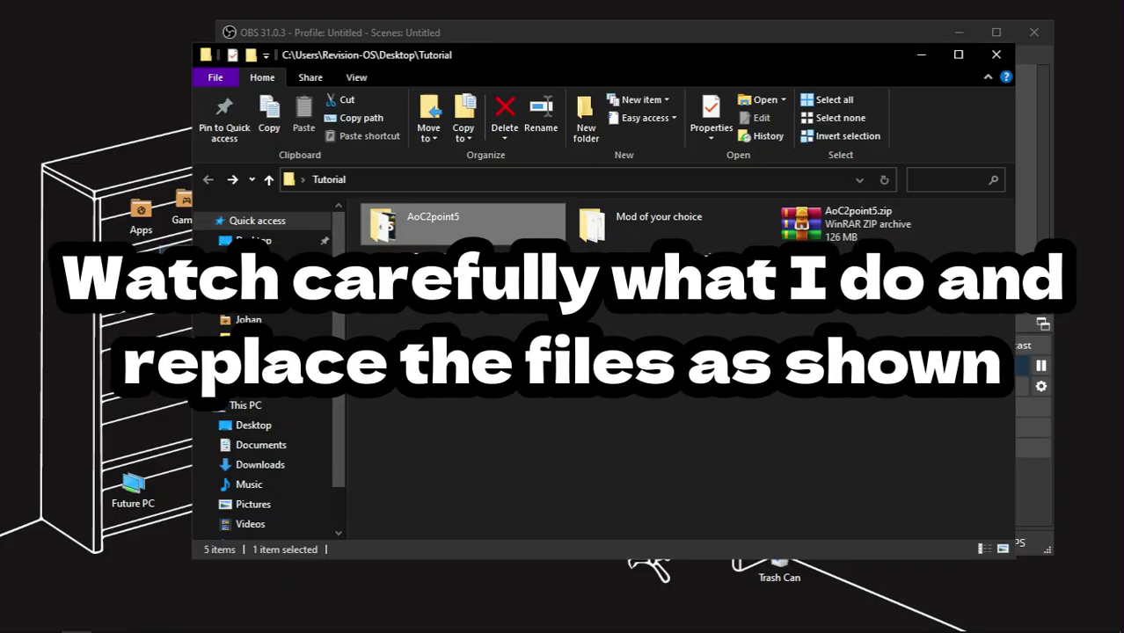
{"action": "right_click", "coordinate": [507, 227]}
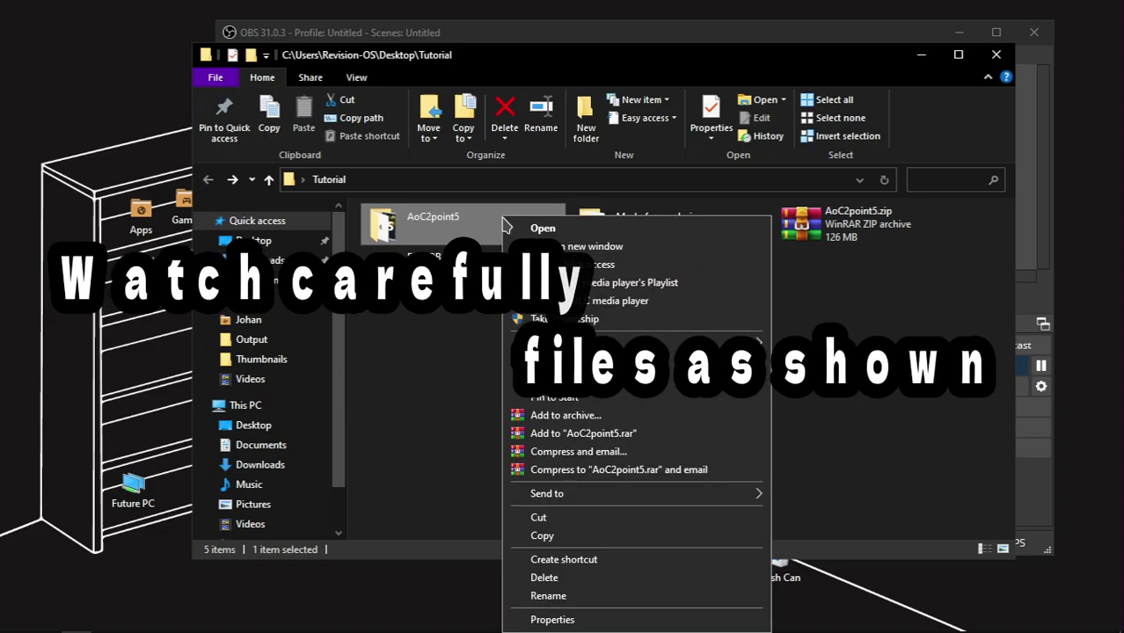
{"action": "left_click", "coordinate": [572, 246]}
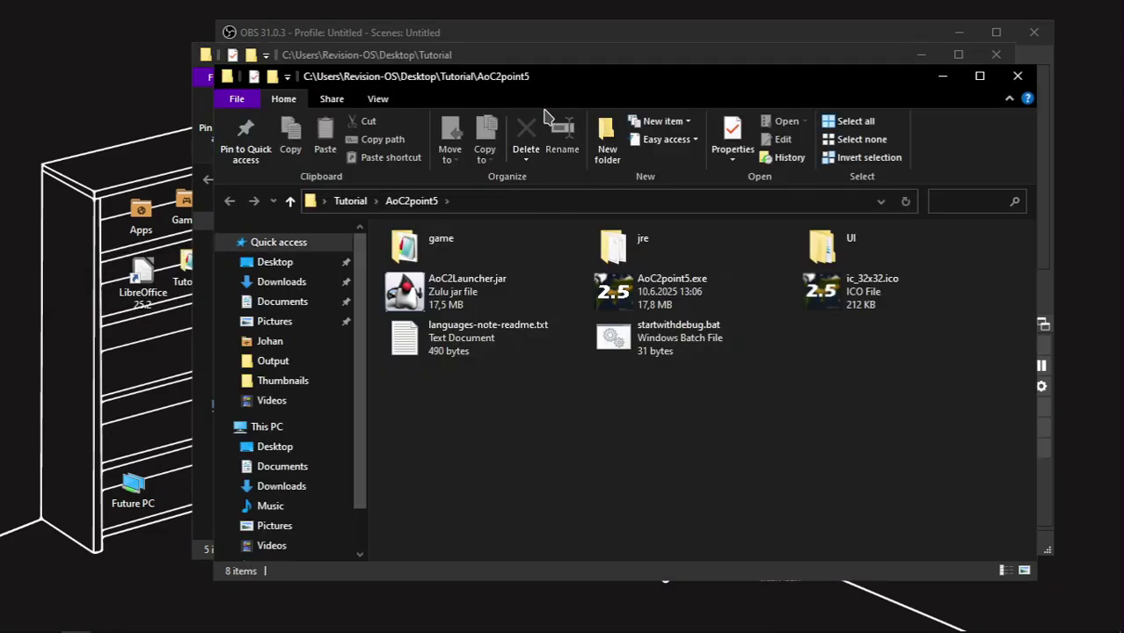
{"action": "key", "text": "super+Left"}
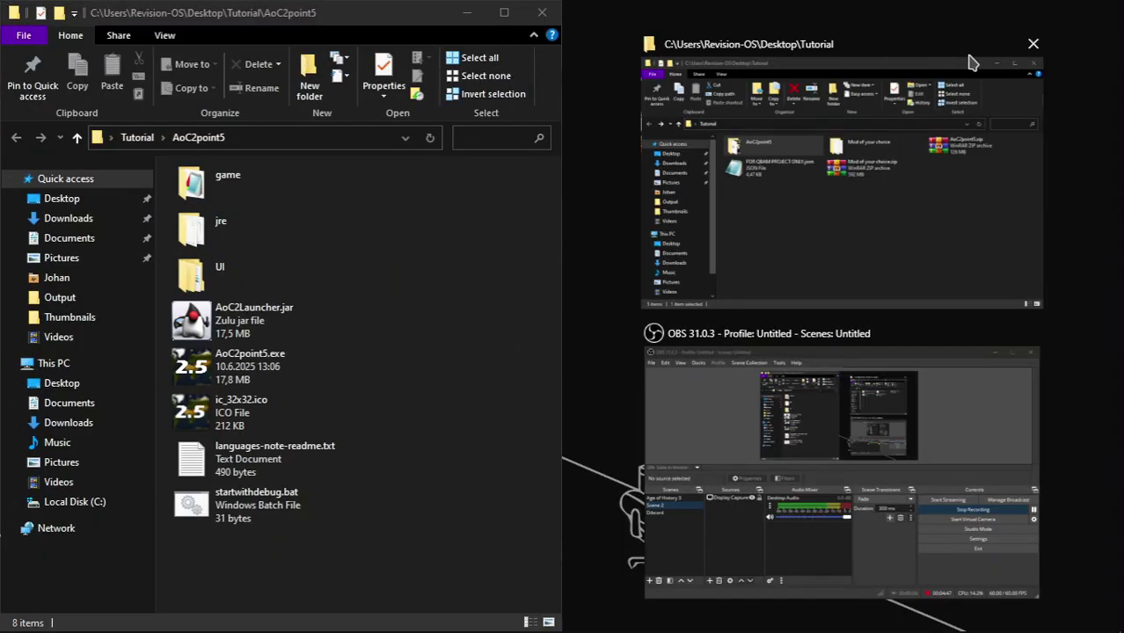
{"action": "left_click", "coordinate": [858, 216]}
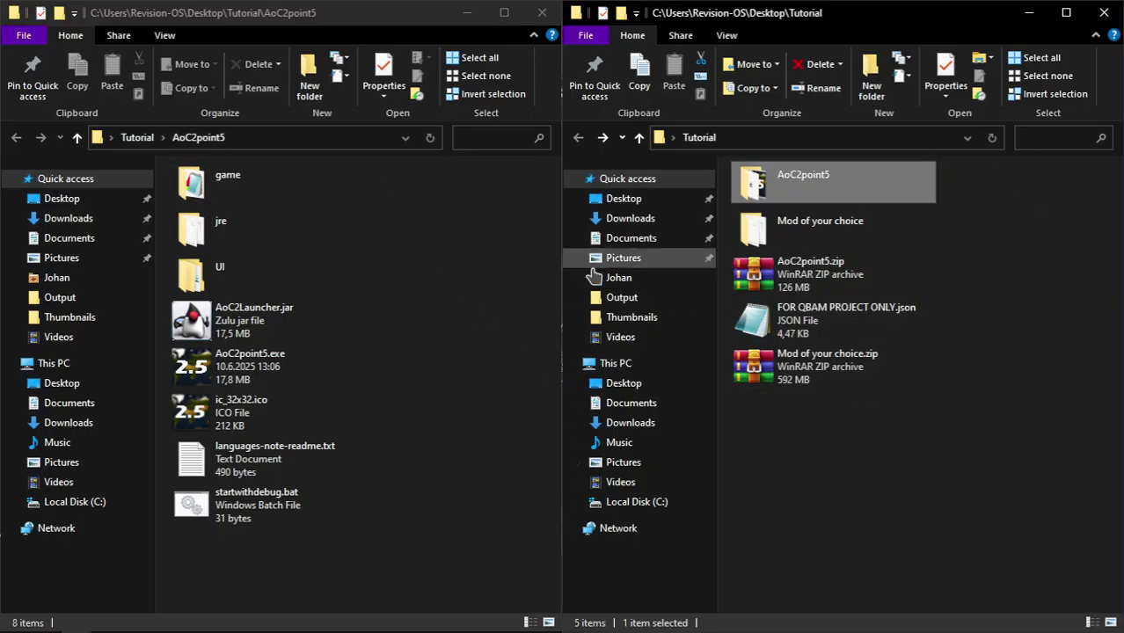
- Copy the five loose files, but none of the folders, from AoC2point5 into the Mod of your choice folder, replacing files with the same names
{"action": "double_click", "coordinate": [825, 246]}
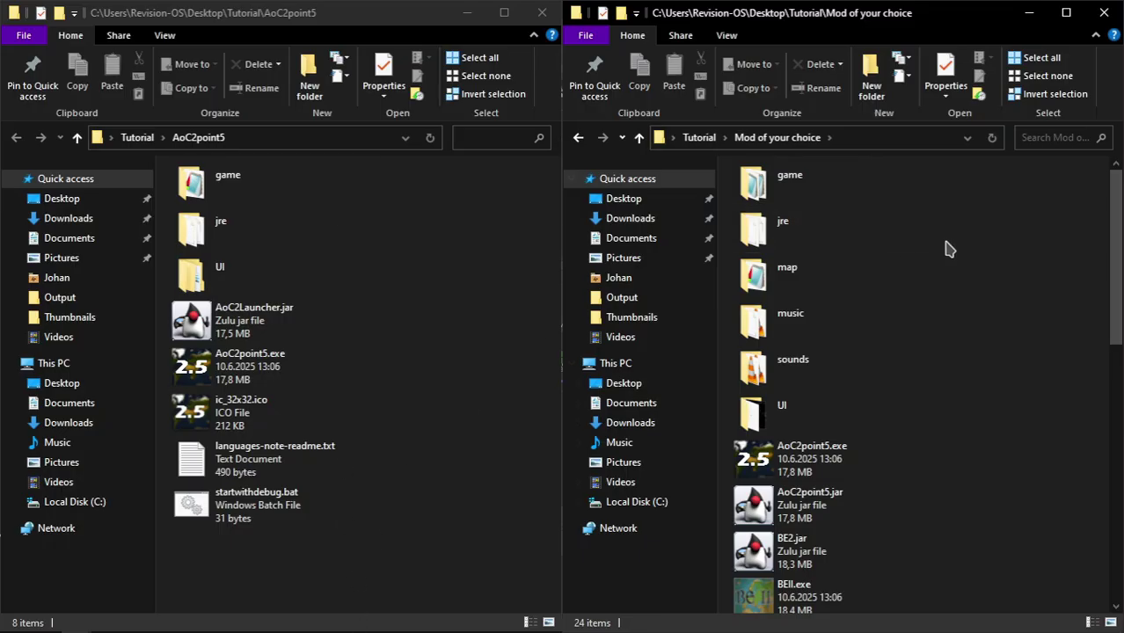
{"action": "scroll", "coordinate": [967, 255], "scroll_direction": "down", "scroll_amount": 10}
{"action": "left_click_drag", "start_coordinate": [375, 575], "coordinate": [273, 303]}
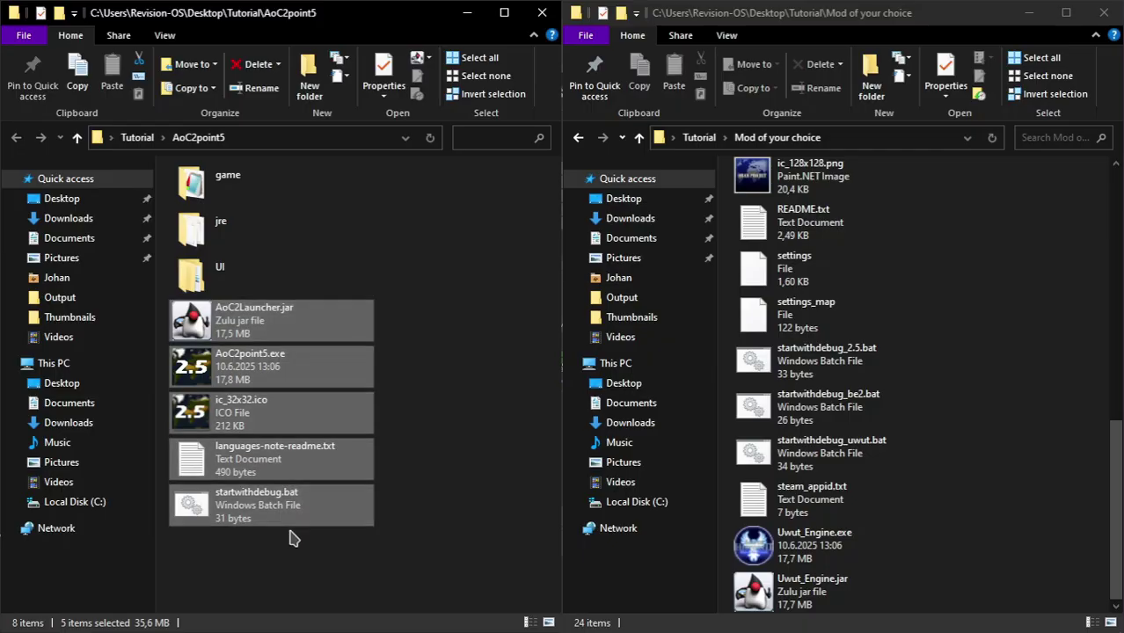
{"action": "left_click", "coordinate": [1075, 291]}
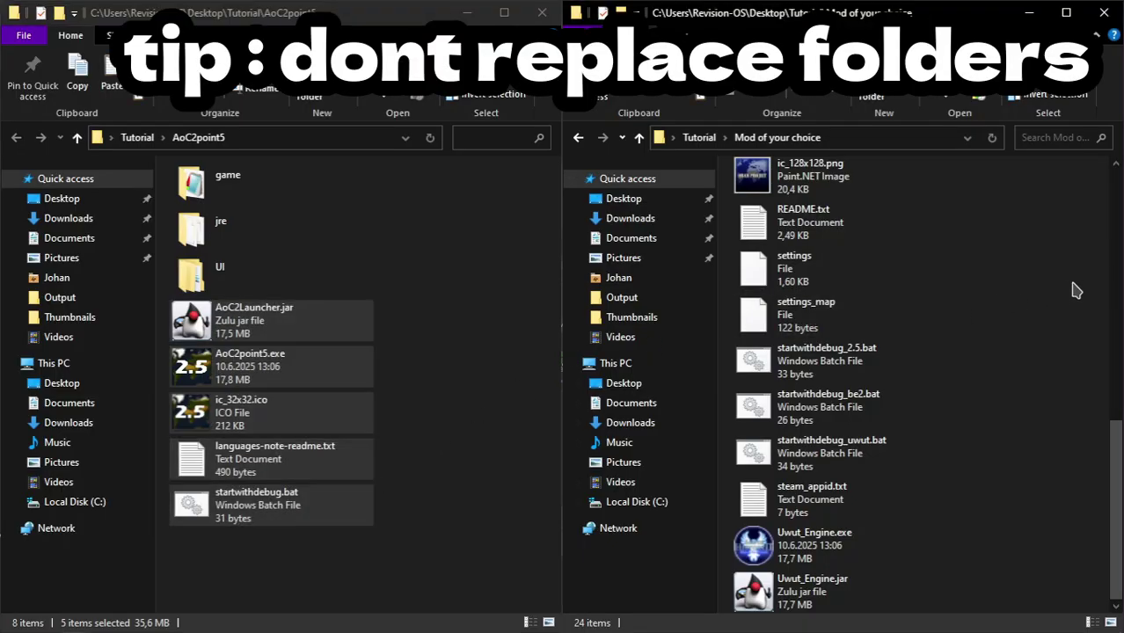
{"action": "key", "text": "ctrl+v"}
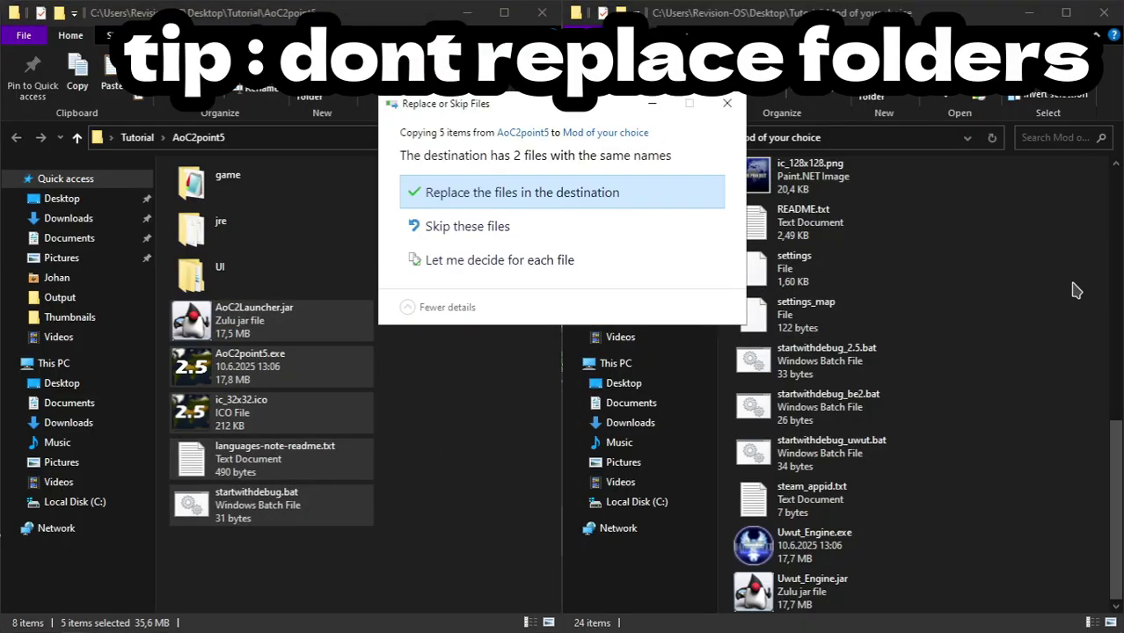
{"action": "left_click", "coordinate": [472, 202]}
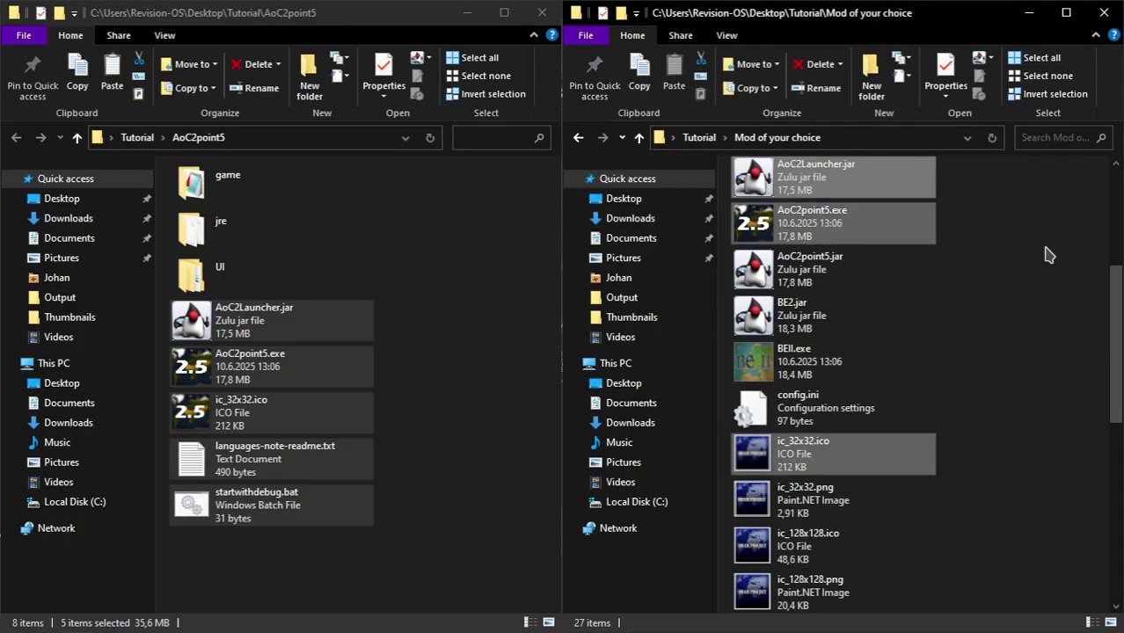
- Open the game folder of both AoC2point5 and the mod, and move Vassals.json into the mod's game folder, replacing the existing file
{"action": "left_click", "coordinate": [1048, 255]}
{"action": "left_click_drag", "start_coordinate": [1117, 340], "coordinate": [1118, 167]}
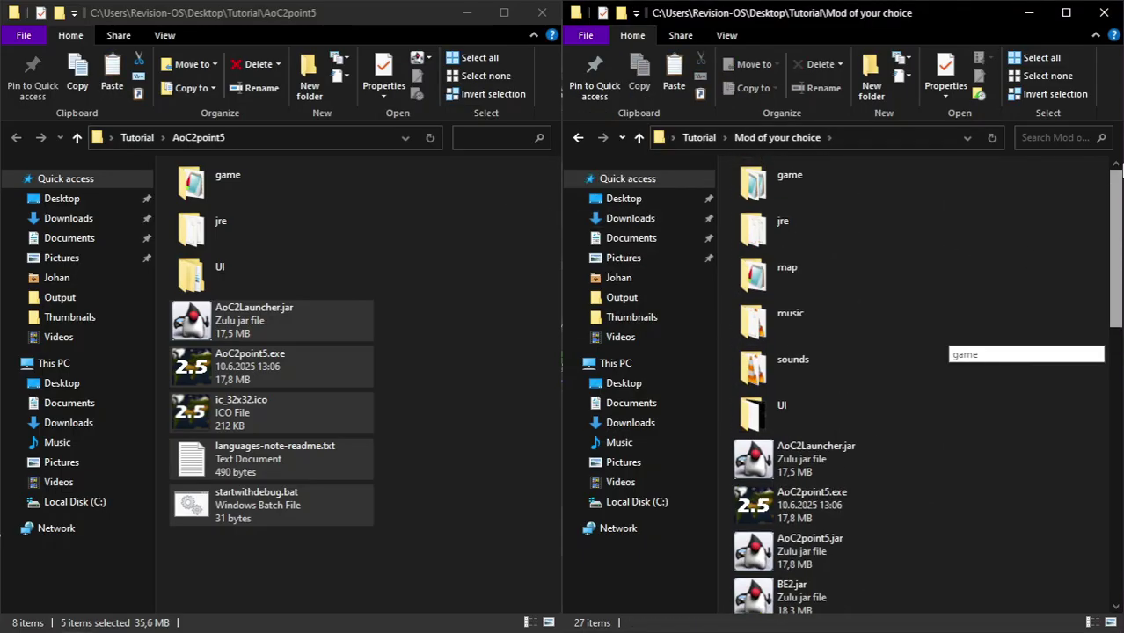
{"action": "double_click", "coordinate": [282, 192]}
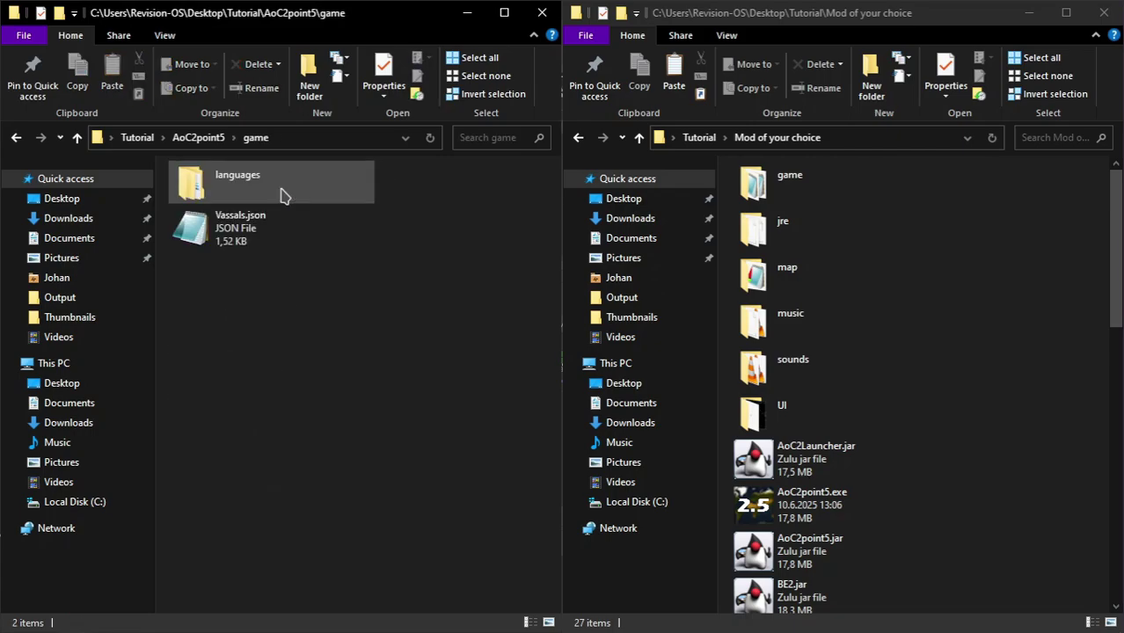
{"action": "double_click", "coordinate": [782, 186]}
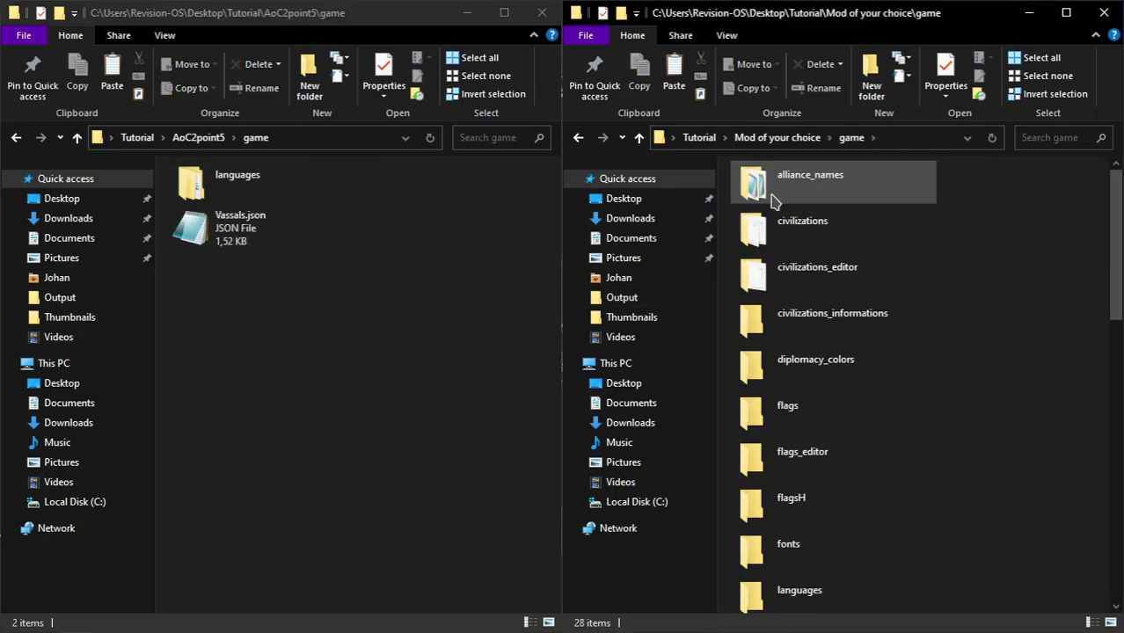
{"action": "left_click_drag", "start_coordinate": [243, 244], "coordinate": [1081, 275]}
{"action": "left_click", "coordinate": [644, 184]}
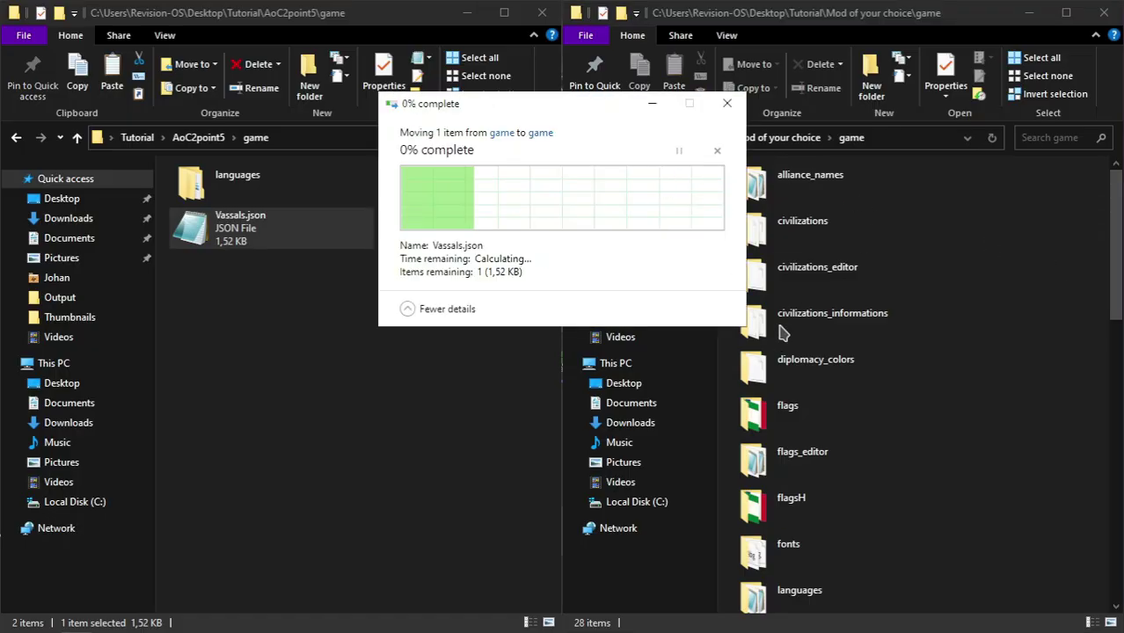
- Open the languages folder inside both game folders and move twopointfive into the mod's languages folder, replacing files with the same names
{"action": "scroll", "coordinate": [928, 263], "scroll_direction": "up", "scroll_amount": 10}
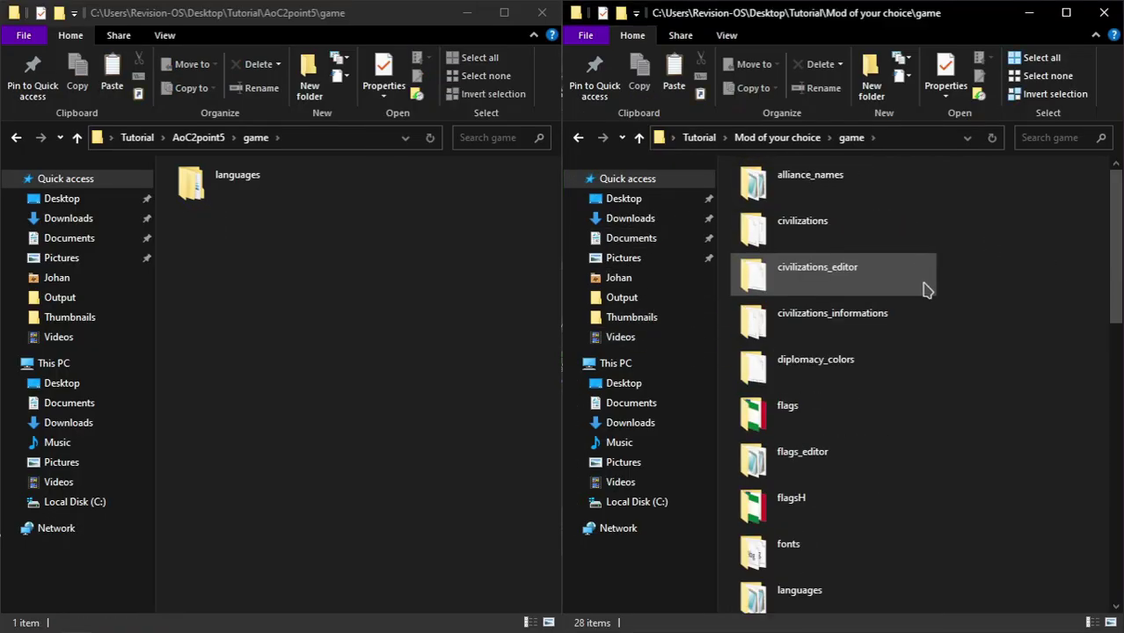
{"action": "scroll", "coordinate": [833, 464], "scroll_direction": "down", "scroll_amount": 3}
{"action": "left_click", "coordinate": [829, 366]}
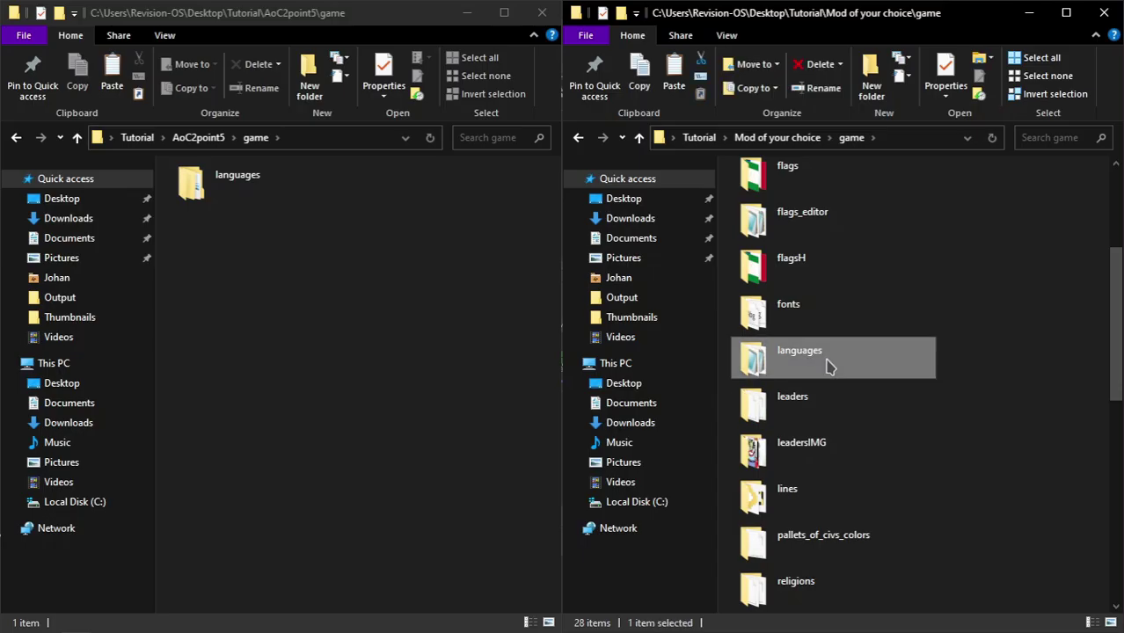
{"action": "double_click", "coordinate": [830, 366]}
{"action": "left_click", "coordinate": [275, 187]}
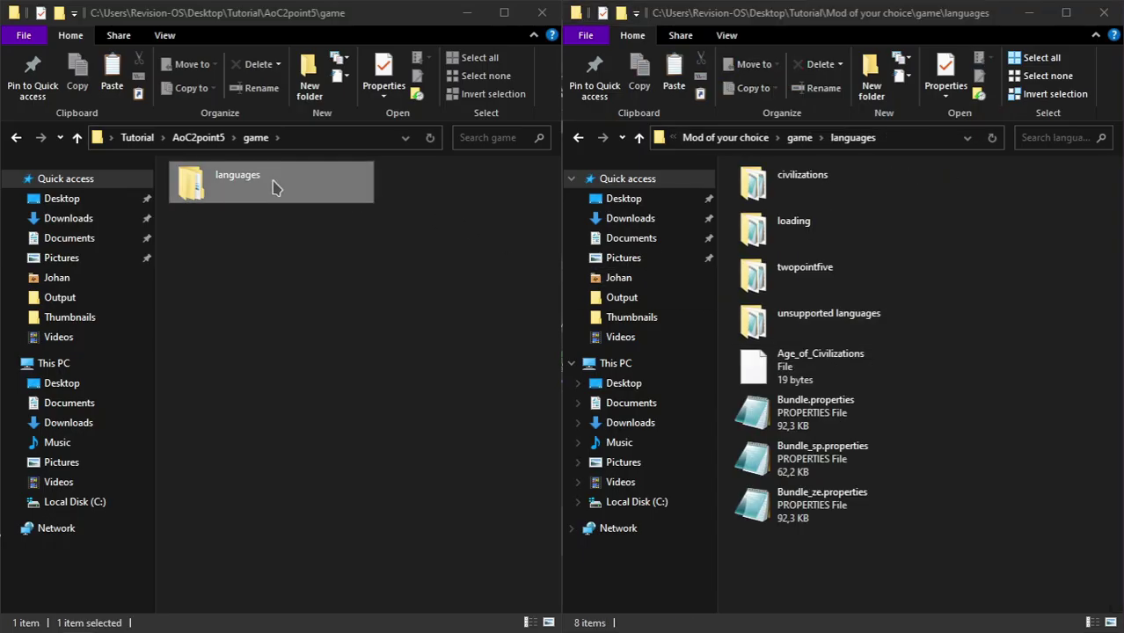
{"action": "double_click", "coordinate": [264, 186]}
{"action": "left_click_drag", "start_coordinate": [255, 184], "coordinate": [807, 588]}
{"action": "left_click", "coordinate": [642, 191]}
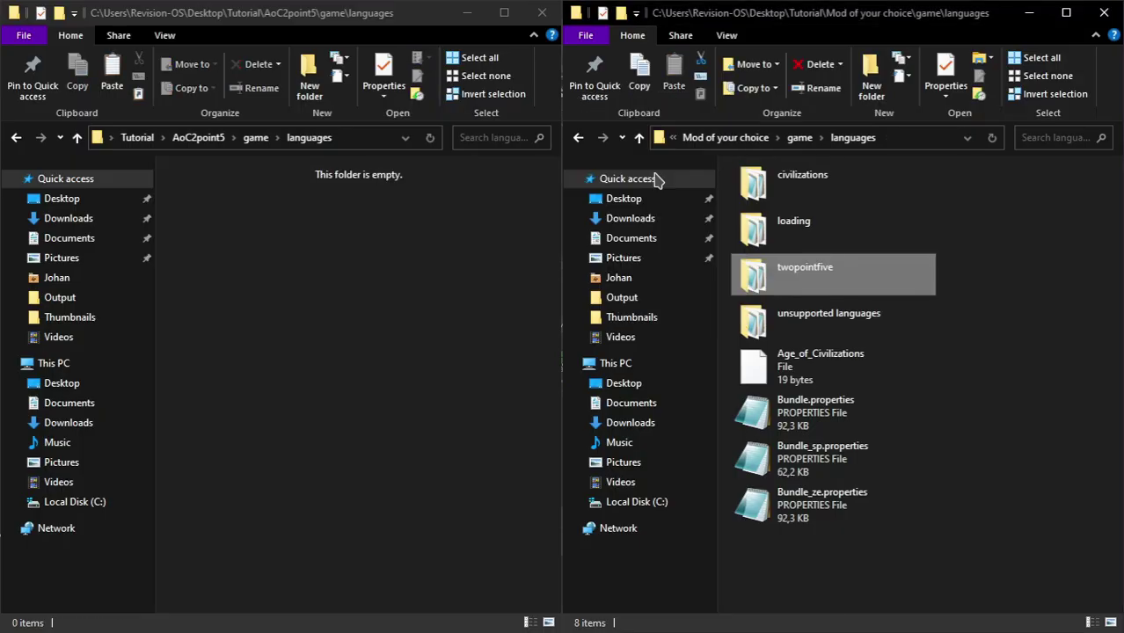
- Go back to the main folder of both AoC2point5 and the mod, and open the jre folder in each
{"action": "left_click", "coordinate": [723, 139]}
{"action": "left_click", "coordinate": [201, 141]}
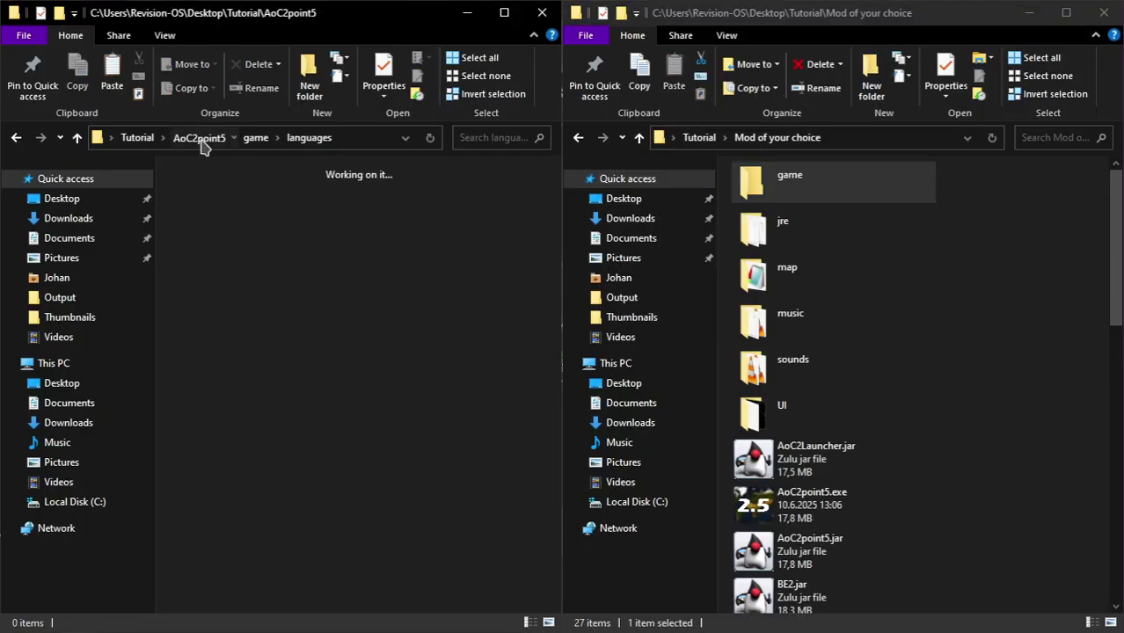
{"action": "left_click", "coordinate": [332, 233]}
{"action": "double_click", "coordinate": [389, 229]}
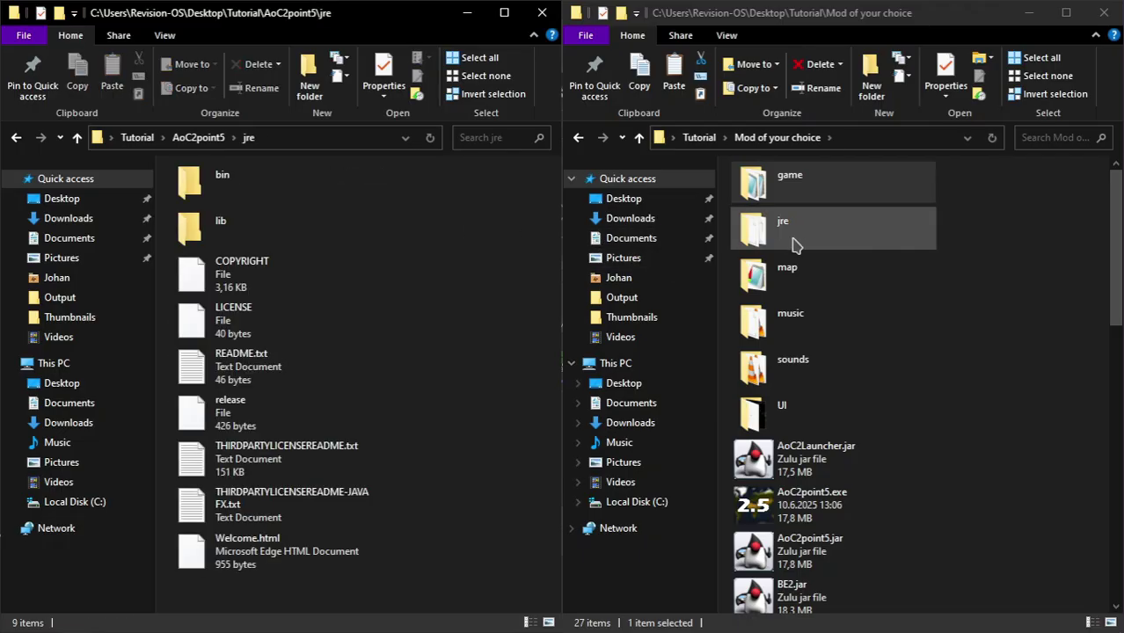
{"action": "double_click", "coordinate": [794, 245]}
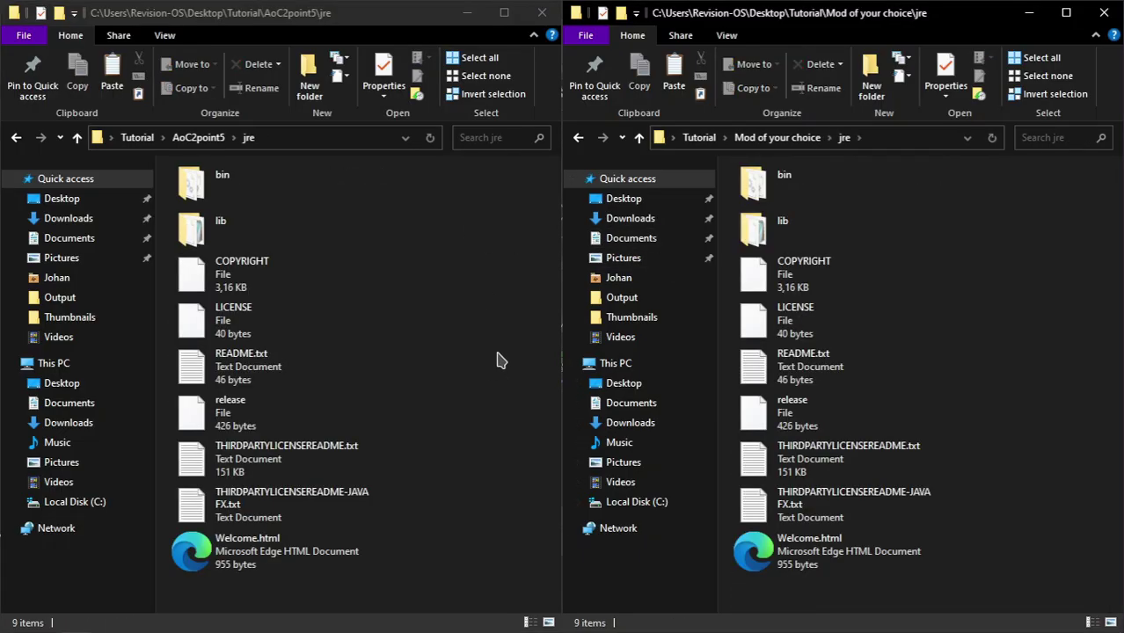
- Copy everything from the AoC2point5 jre folder into the mod's jre folder, replacing the files in the destination
{"action": "key", "text": "ctrl+a"}
{"action": "left_click", "coordinate": [1018, 301]}
{"action": "left_click", "coordinate": [515, 263]}
{"action": "key", "text": "ctrl+a"}
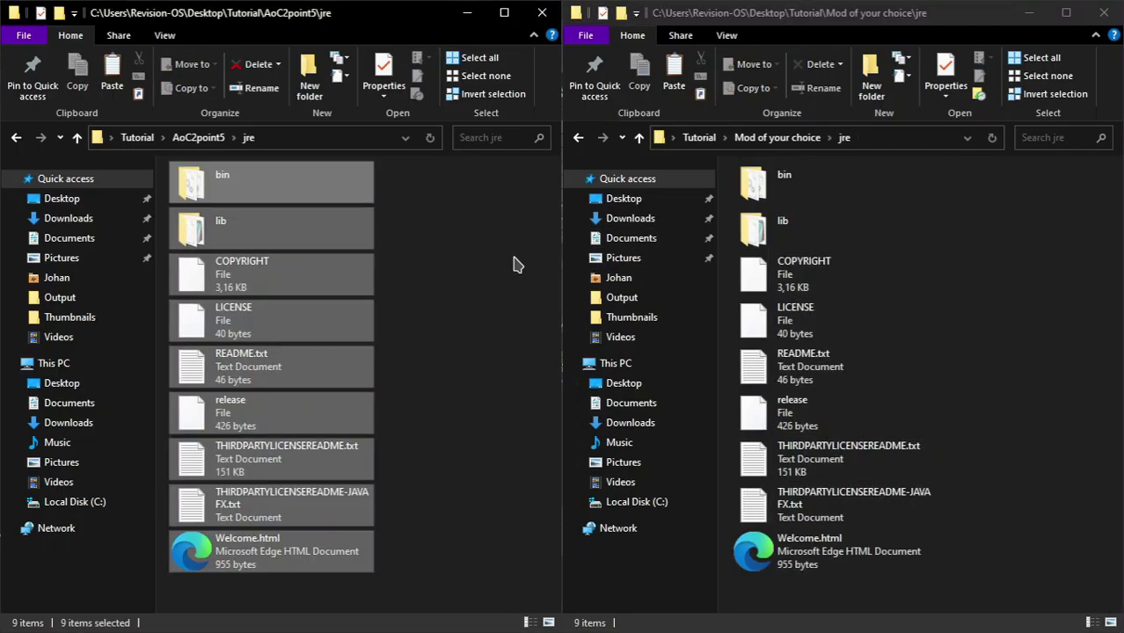
{"action": "left_click", "coordinate": [1035, 260]}
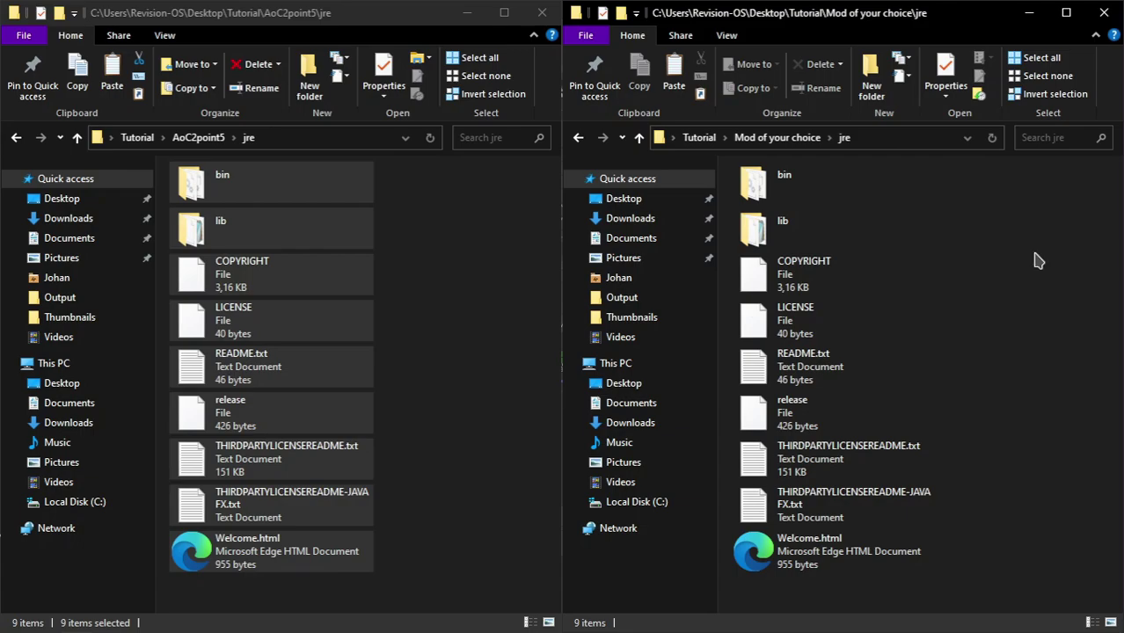
{"action": "key", "text": "ctrl+v"}
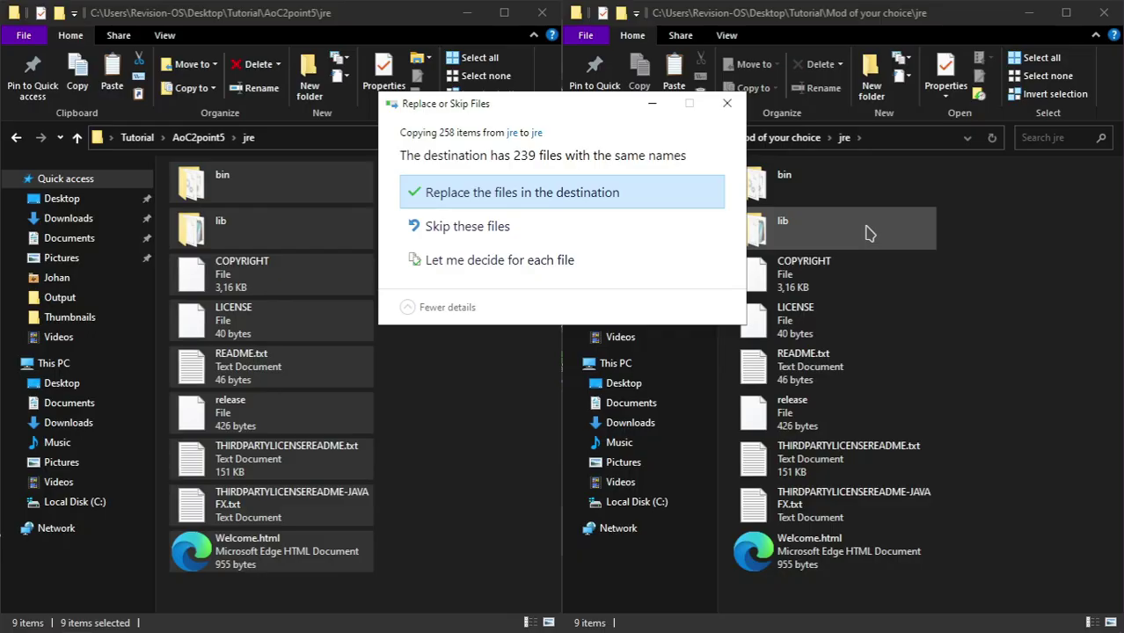
{"action": "key", "text": "Return"}
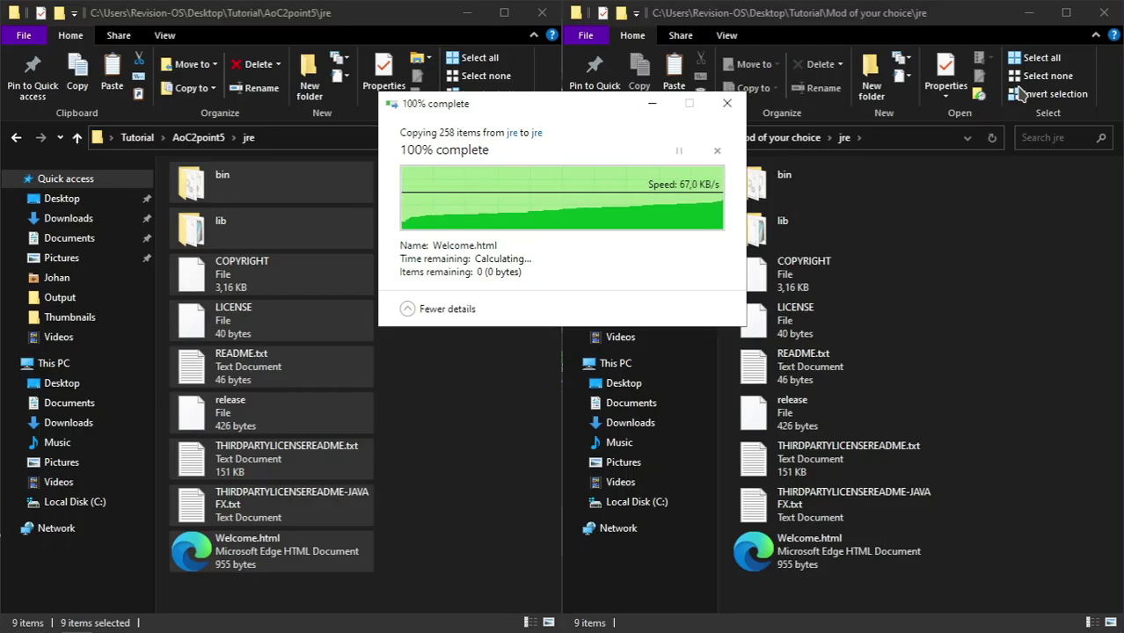
{"action": "left_click", "coordinate": [1017, 89]}
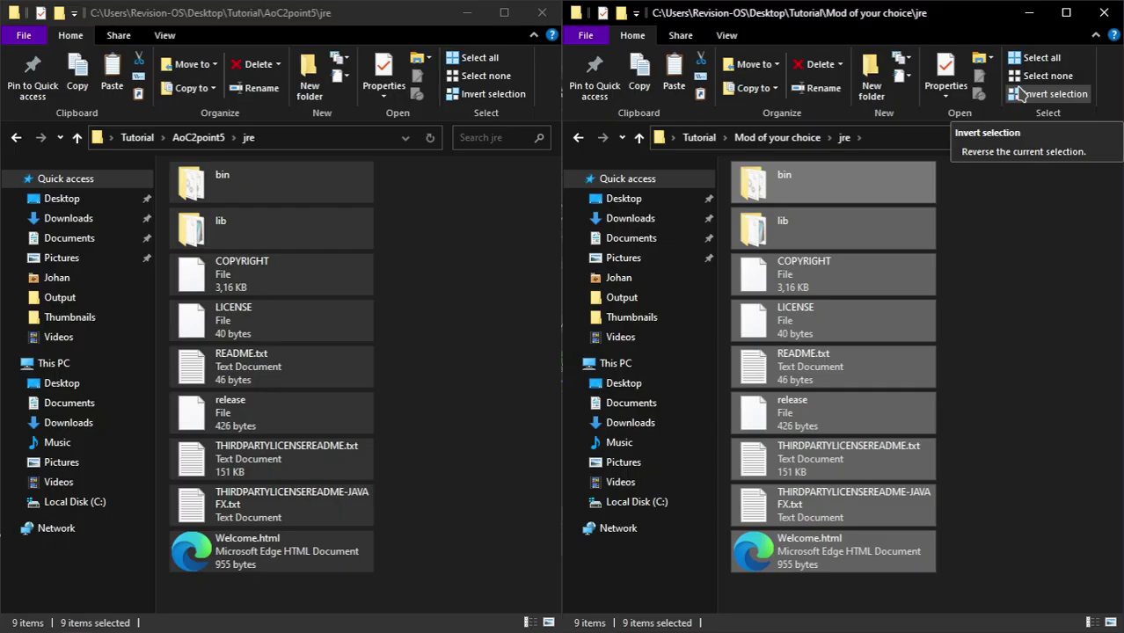
{"action": "left_click", "coordinate": [1082, 369]}
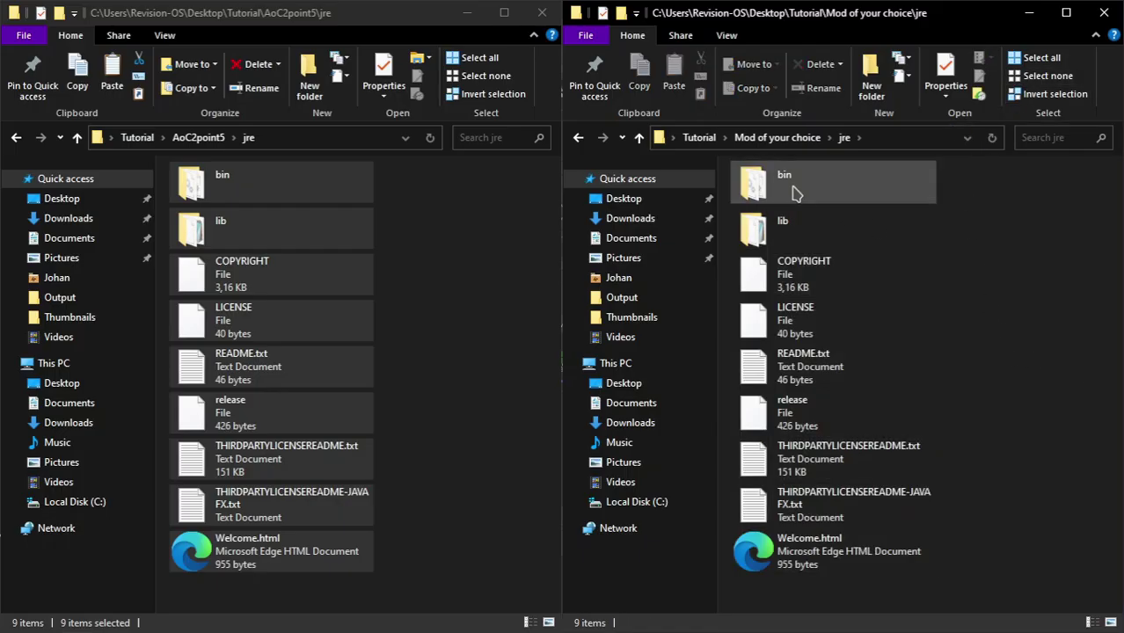
- Leave the jre folders and open the events folder inside UI for both AoC2point5 and the mod
{"action": "left_click", "coordinate": [516, 232]}
{"action": "key", "text": "alt+Up"}
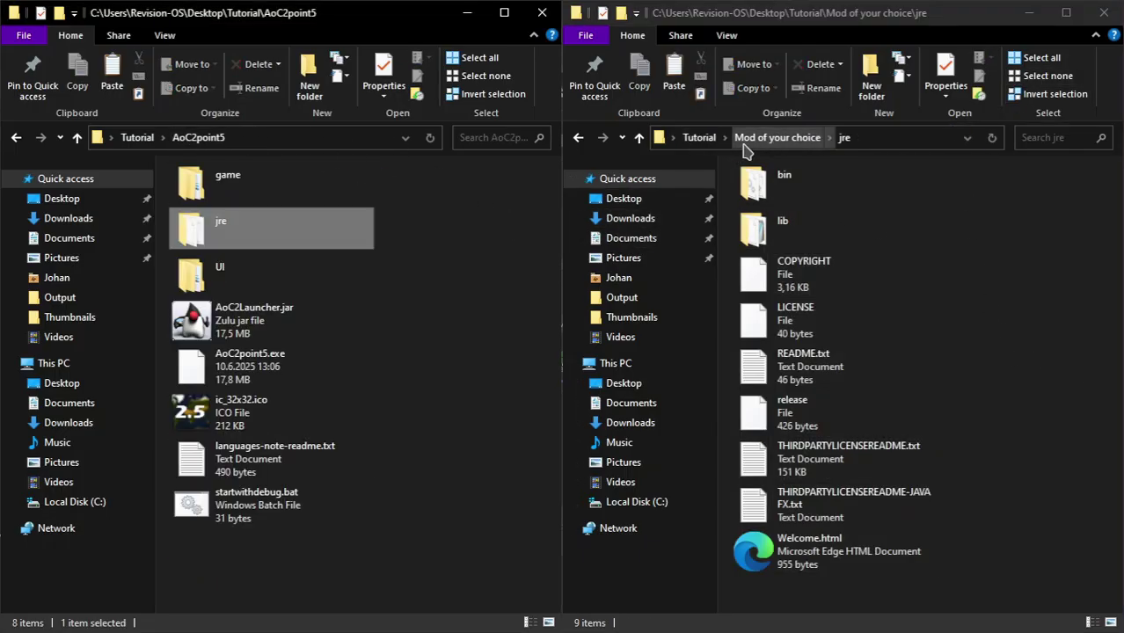
{"action": "left_click", "coordinate": [778, 137]}
{"action": "double_click", "coordinate": [814, 431]}
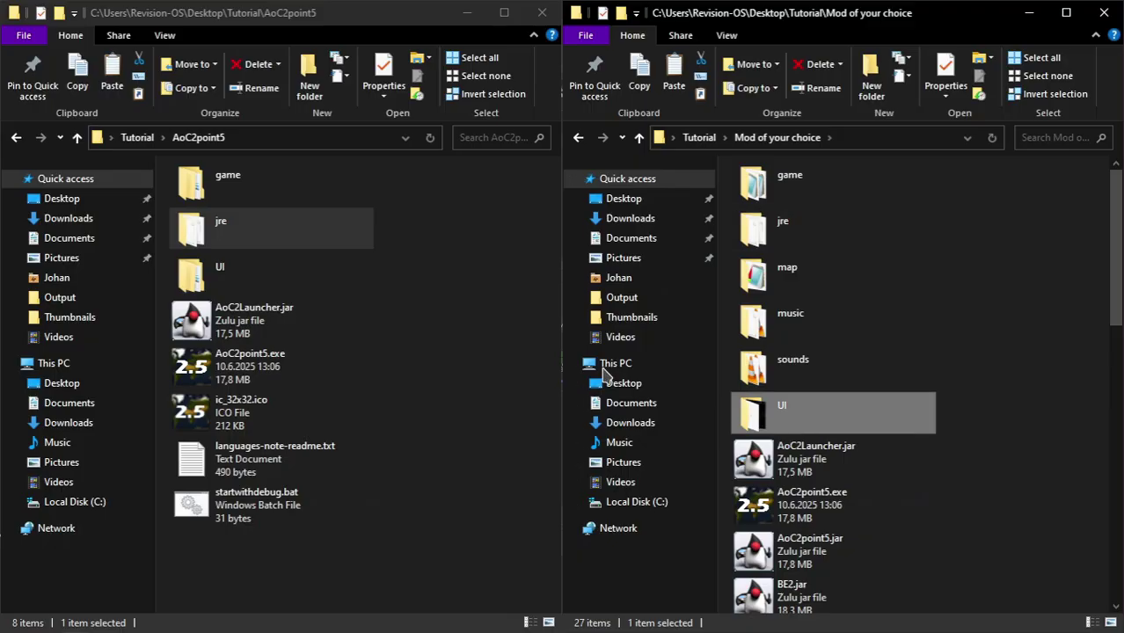
{"action": "double_click", "coordinate": [257, 279]}
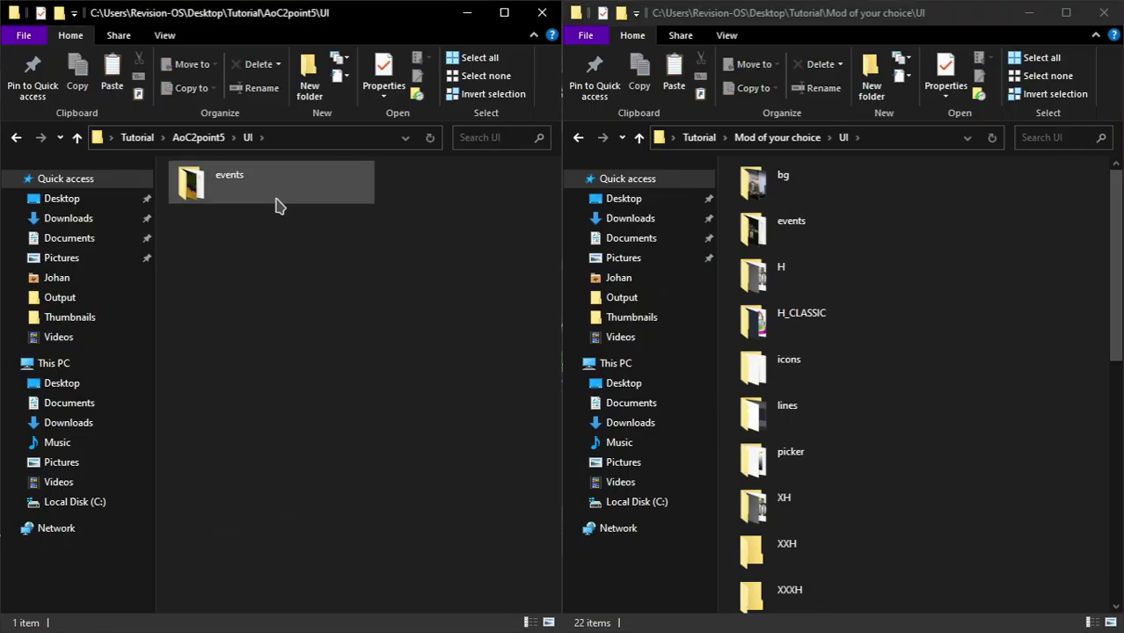
{"action": "double_click", "coordinate": [798, 221]}
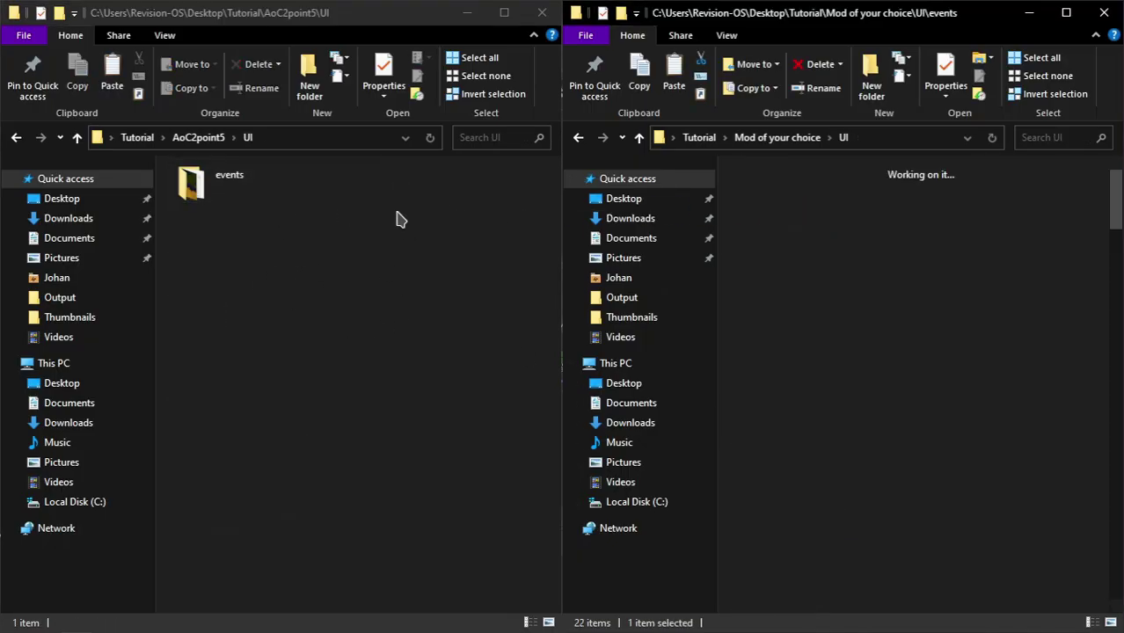
{"action": "double_click", "coordinate": [258, 192]}
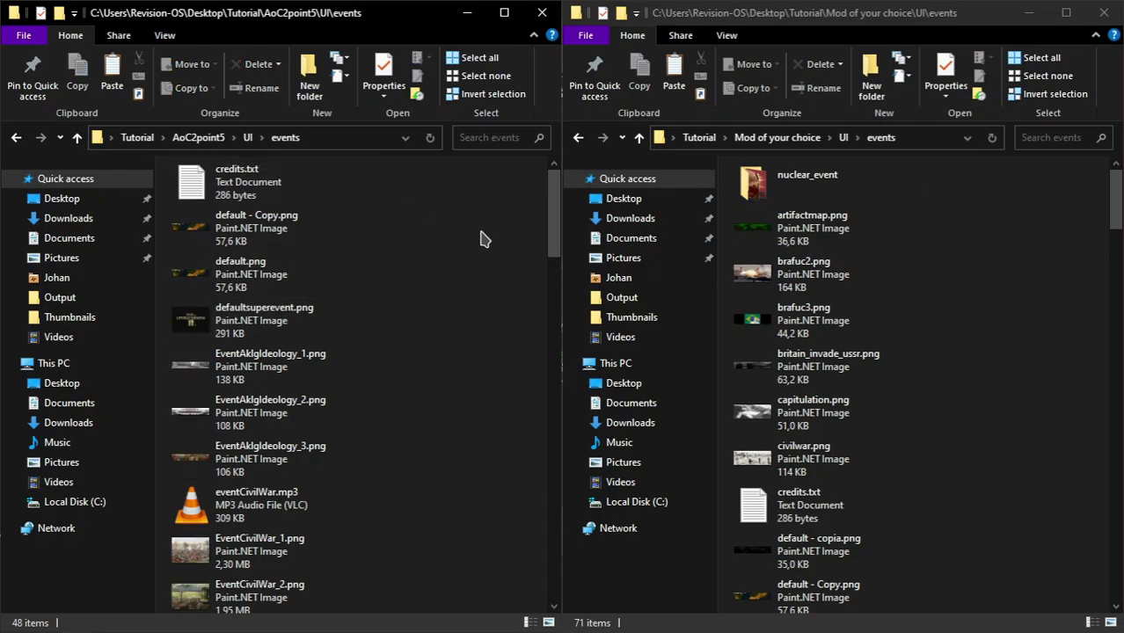
- Copy all files from the AoC2point5 events folder into the mod's events folder, replacing files with the same names
{"action": "key", "text": "ctrl+a"}
{"action": "left_click", "coordinate": [1059, 220]}
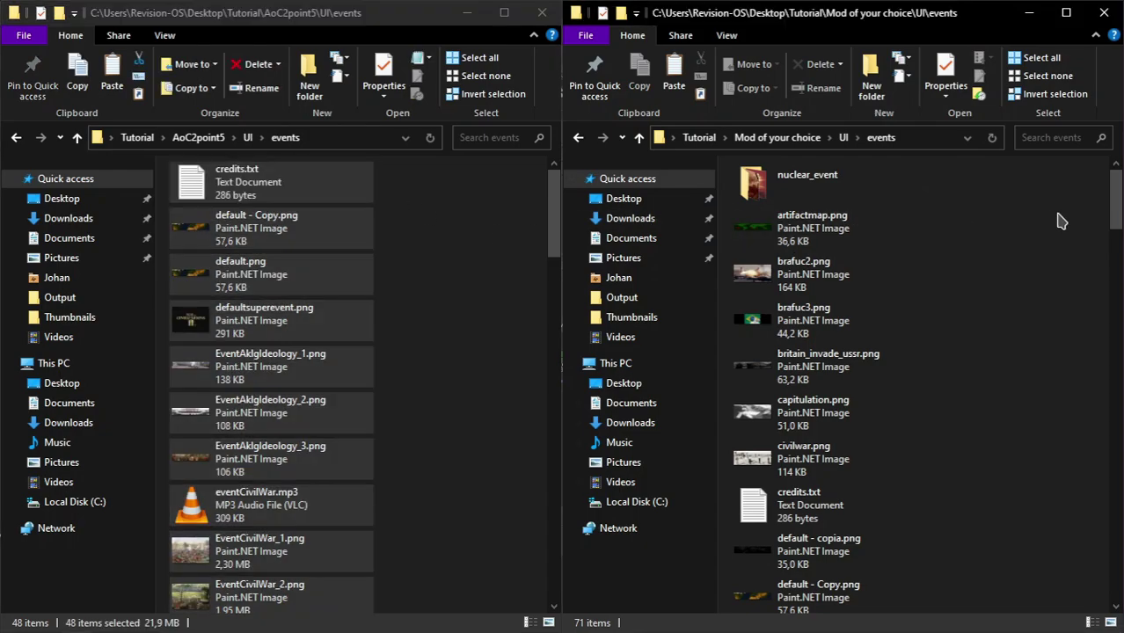
{"action": "key", "text": "ctrl+v"}
{"action": "left_click", "coordinate": [606, 200]}
{"action": "left_click", "coordinate": [506, 258]}
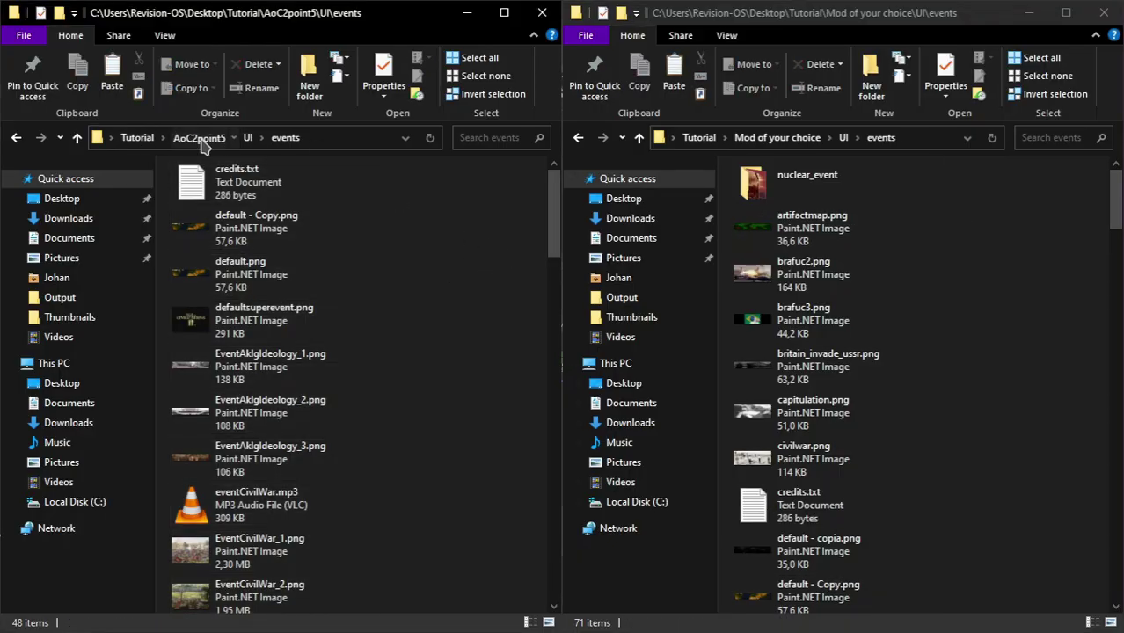
- Return one window to the Mod of your choice folder and the AoC2point5 window to the Tutorial folder
{"action": "left_click", "coordinate": [199, 138]}
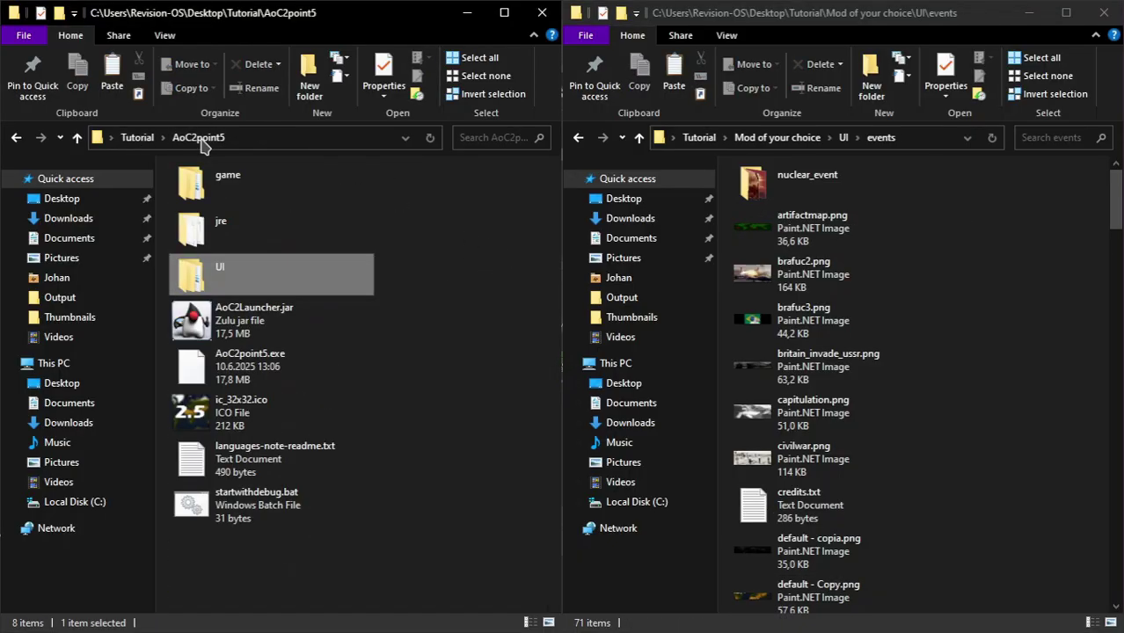
{"action": "left_click", "coordinate": [752, 139]}
{"action": "left_click", "coordinate": [484, 283]}
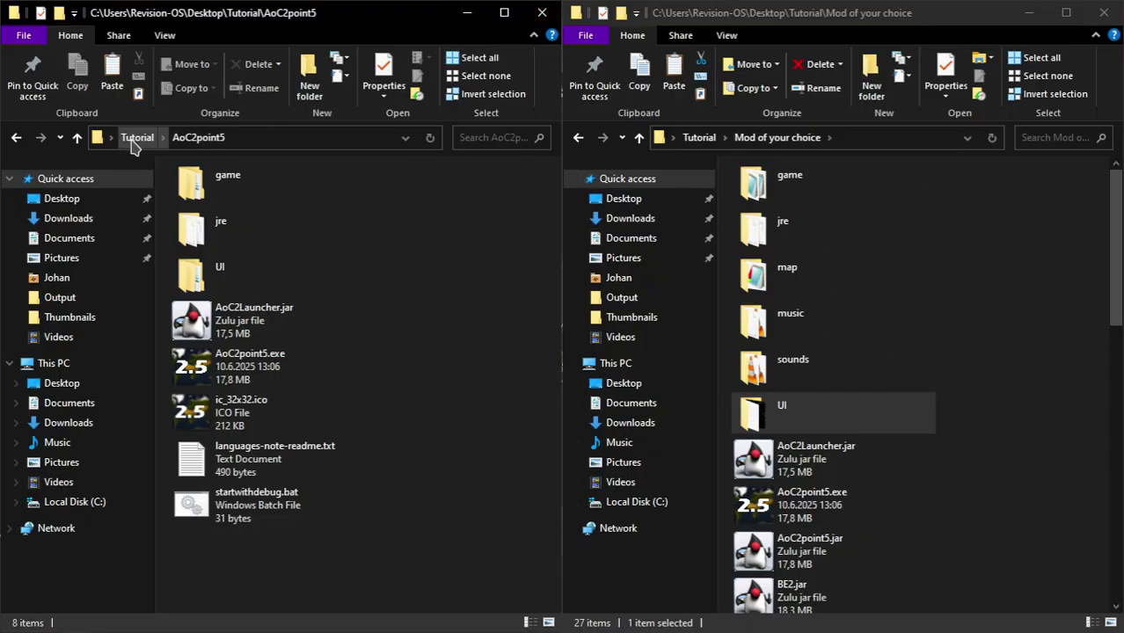
{"action": "left_click", "coordinate": [132, 143]}
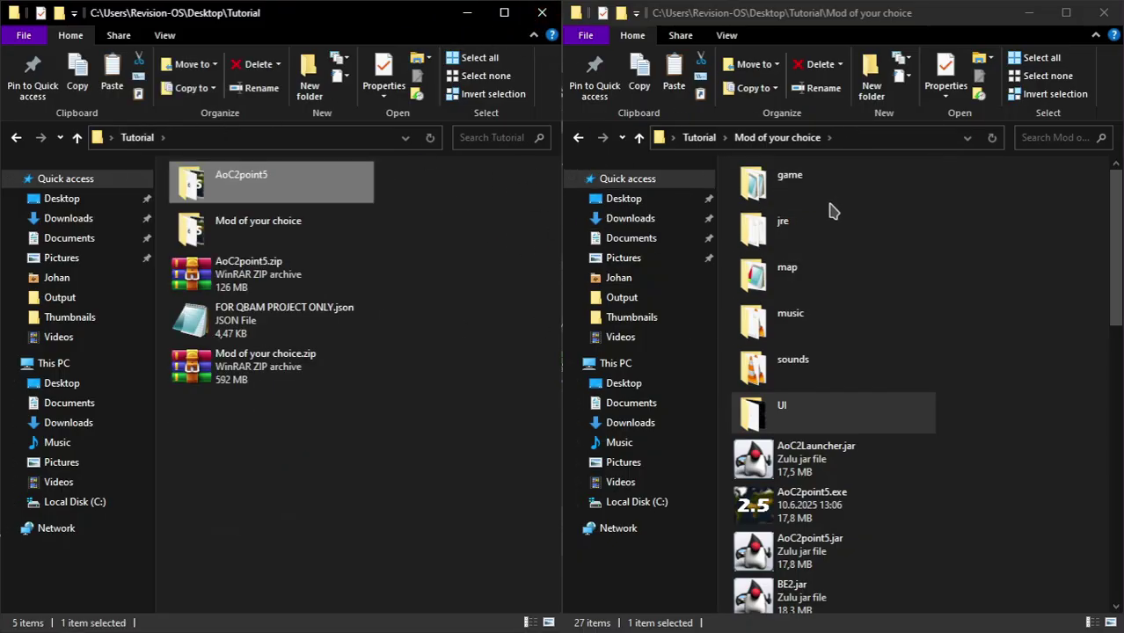
- Open FOR QBAM PROJECT ONLY.json and add the note "Since I am install QBAM, I will need this file!" below its last line
{"action": "double_click", "coordinate": [374, 341]}
{"action": "scroll", "coordinate": [666, 411], "scroll_direction": "down", "scroll_amount": 10}
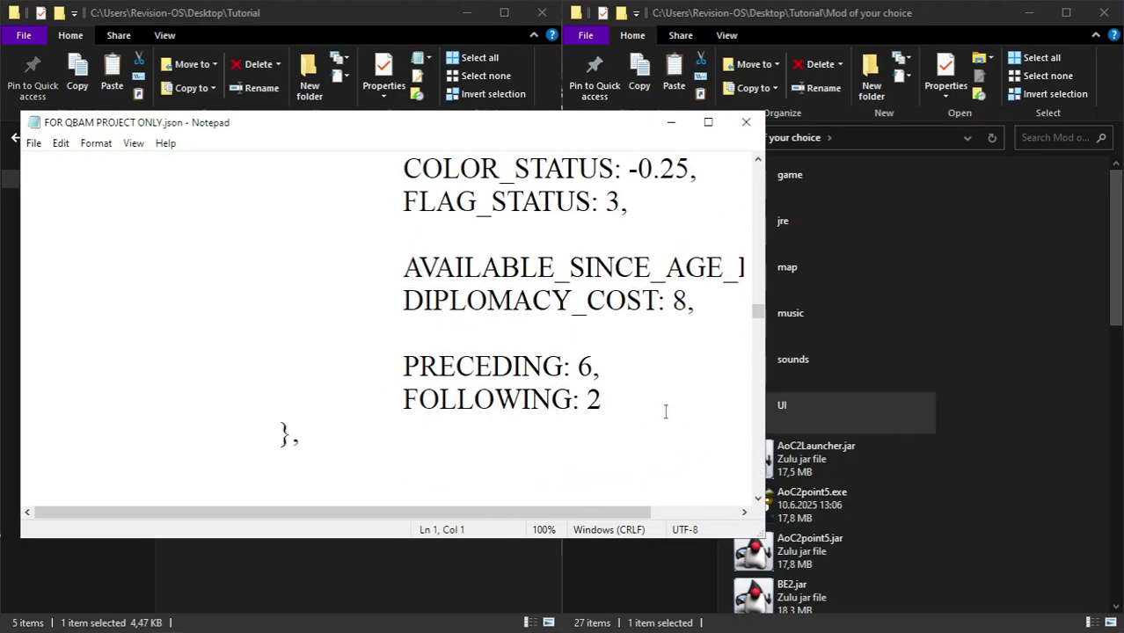
{"action": "scroll", "coordinate": [666, 411], "scroll_direction": "down", "scroll_amount": 10}
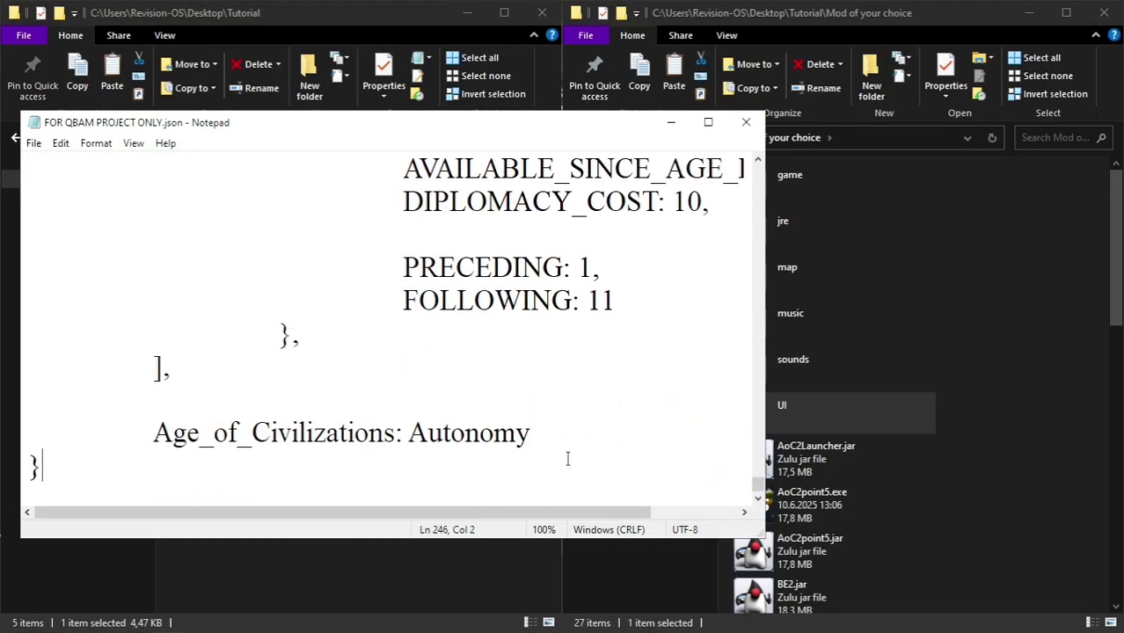
{"action": "key", "text": "Return"}
{"action": "key", "text": "Return"}
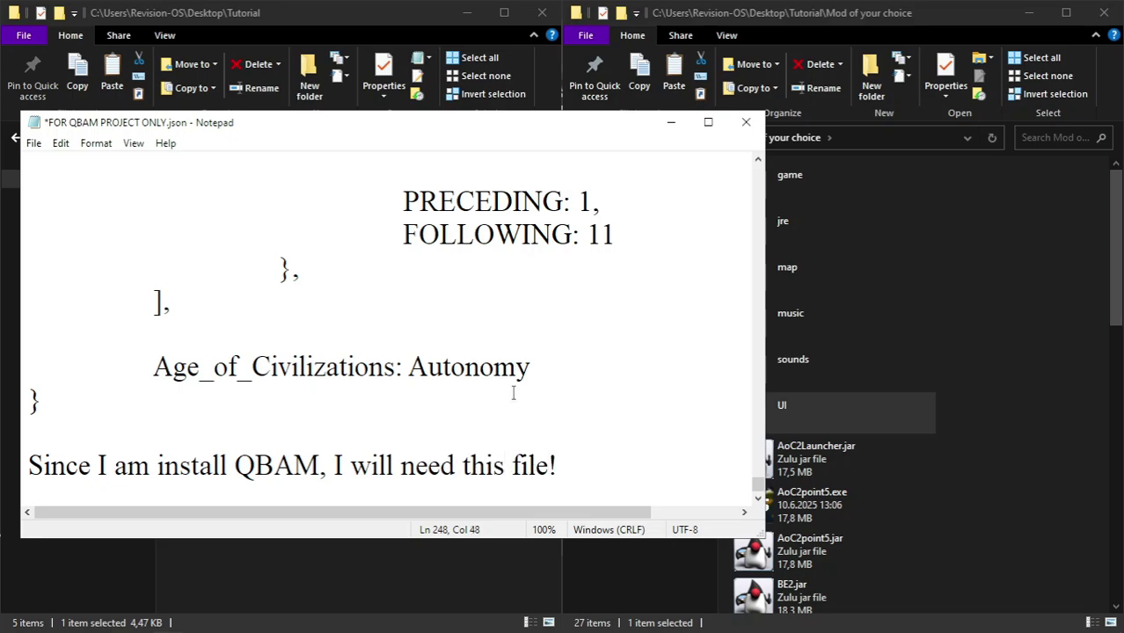
- Delete the QBAM note and the blank lines after the final brace, and close the JSON file
{"action": "key", "text": "BackSpace"}
{"action": "key", "text": "BackSpace"}
{"action": "key", "text": "BackSpace"}
{"action": "key", "text": "BackSpace"}
{"action": "key", "text": "BackSpace"}
{"action": "key", "text": "BackSpace"}
{"action": "key", "text": "BackSpace"}
{"action": "key", "text": "BackSpace"}
{"action": "key", "text": "BackSpace"}
{"action": "key", "text": "BackSpace"}
{"action": "key", "text": "BackSpace"}
{"action": "key", "text": "BackSpace"}
{"action": "key", "text": "BackSpace"}
{"action": "key", "text": "BackSpace"}
{"action": "key", "text": "BackSpace"}
{"action": "key", "text": "BackSpace"}
{"action": "key", "text": "BackSpace"}
{"action": "key", "text": "BackSpace"}
{"action": "key", "text": "BackSpace"}
{"action": "key", "text": "BackSpace"}
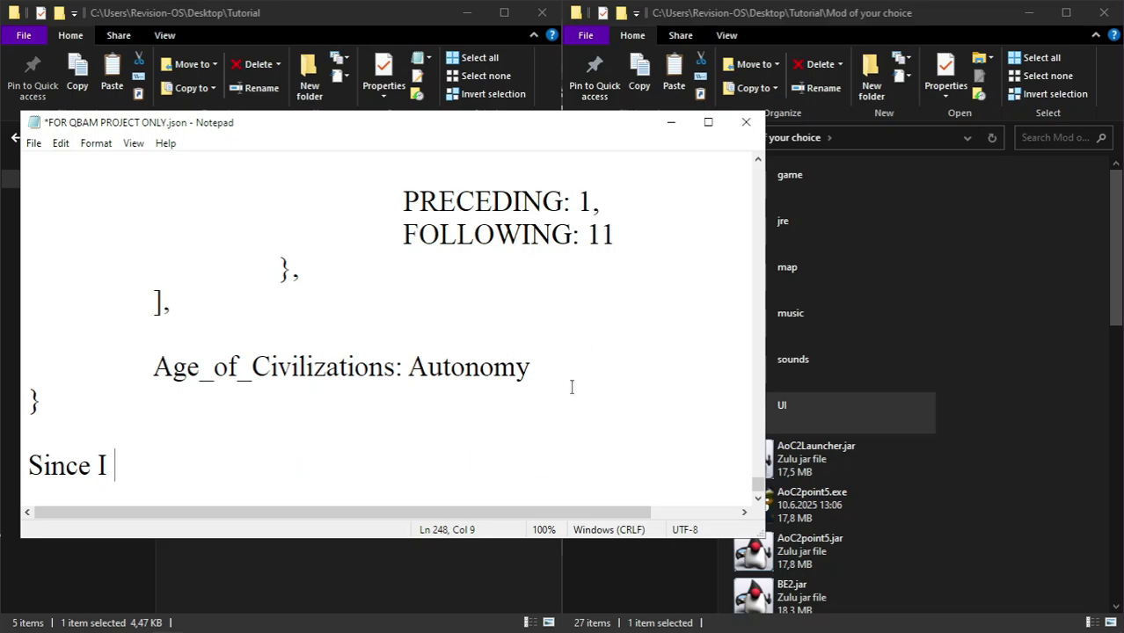
{"action": "key", "text": "BackSpace"}
{"action": "key", "text": "BackSpace"}
{"action": "key", "text": "BackSpace"}
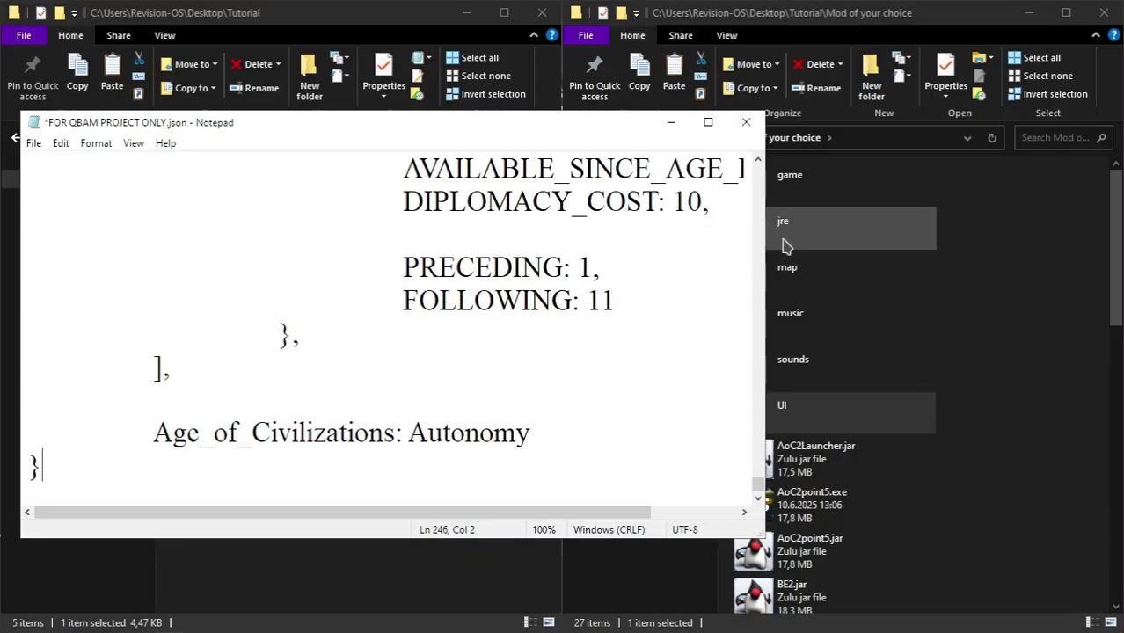
{"action": "left_click", "coordinate": [746, 122]}
{"action": "left_click", "coordinate": [516, 342]}
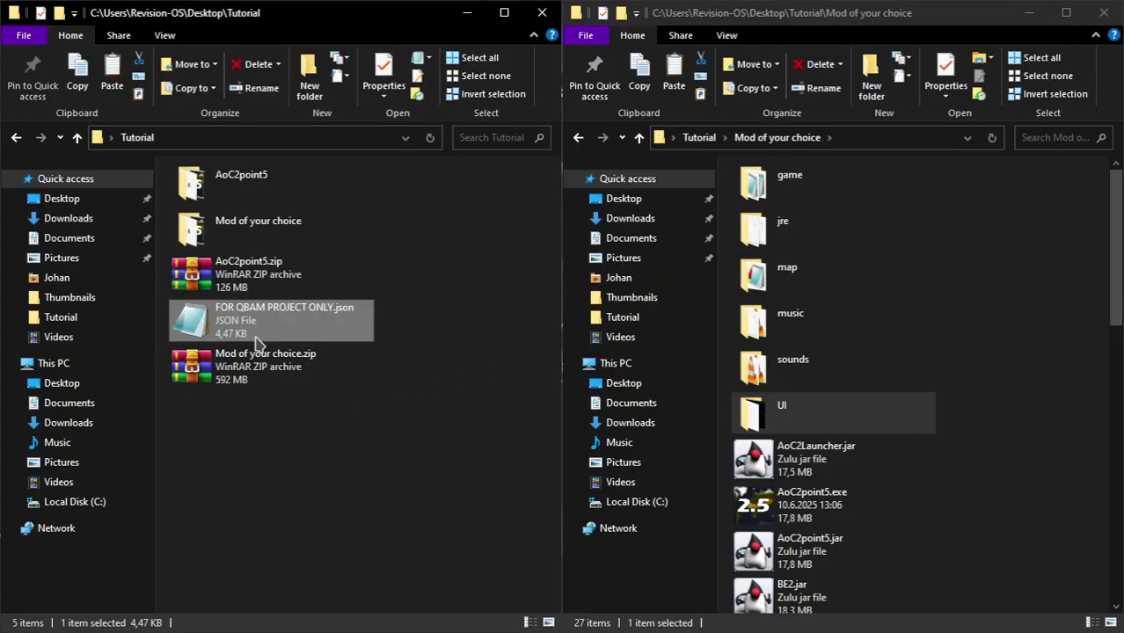
- Rename FOR QBAM PROJECT ONLY.json to Vassals.json
{"action": "right_click", "coordinate": [292, 335]}
{"action": "left_click", "coordinate": [370, 596]}
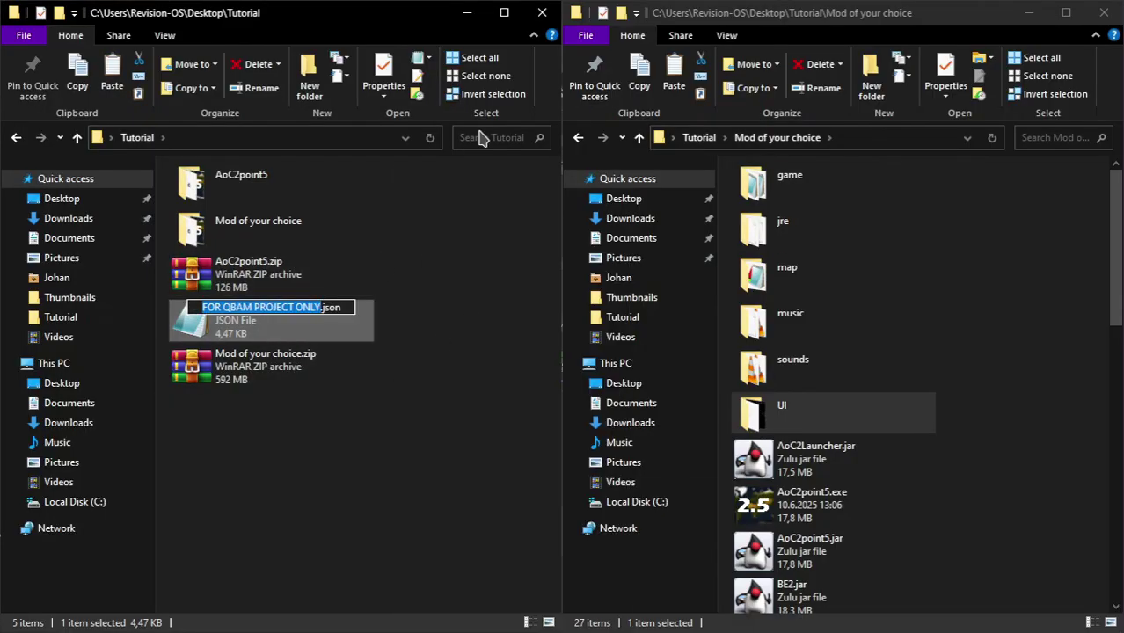
{"action": "type", "text": "Vassals"}
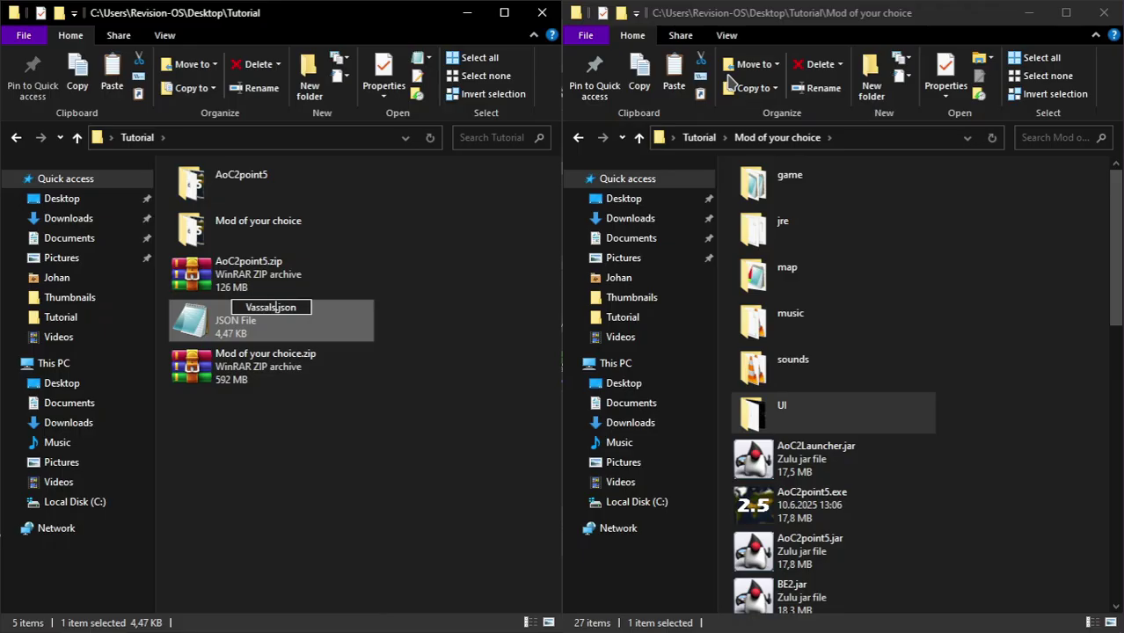
{"action": "key", "text": "Return"}
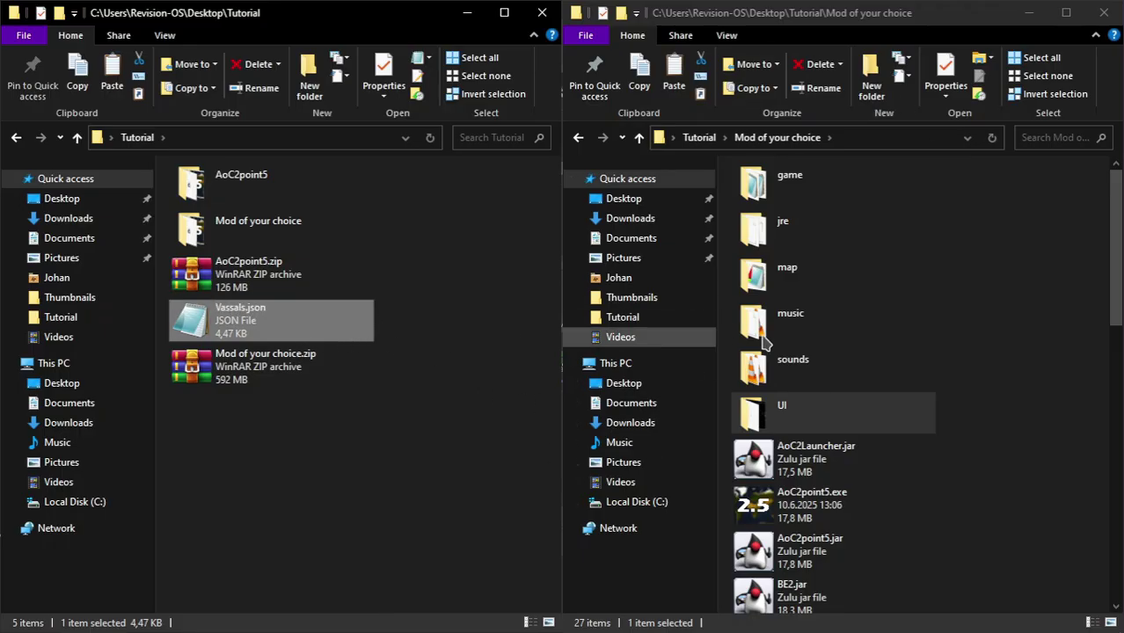
- Open the mod's game folder and move Vassals.json from the Tutorial folder into it, replacing the existing file
{"action": "double_click", "coordinate": [785, 176]}
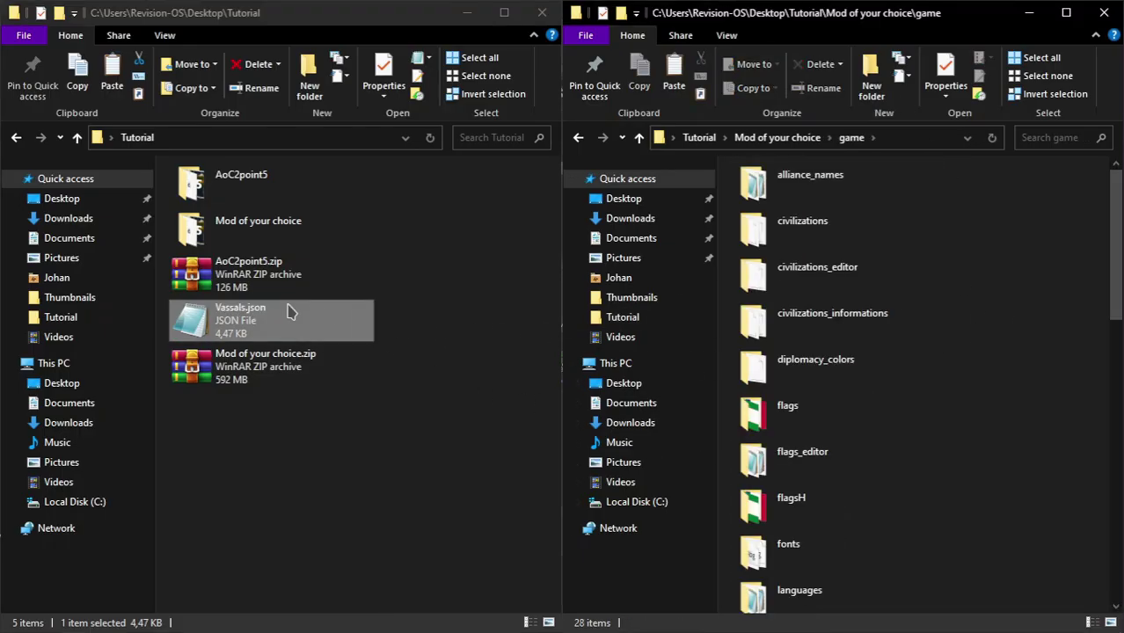
{"action": "left_click_drag", "start_coordinate": [288, 313], "coordinate": [1073, 324]}
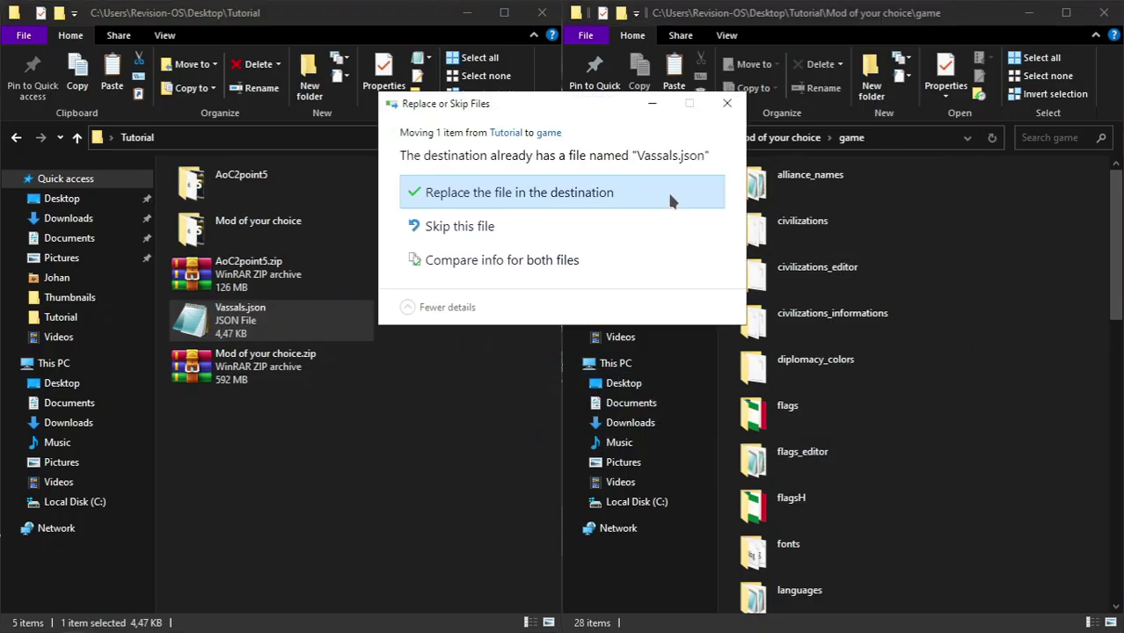
{"action": "left_click", "coordinate": [607, 191]}
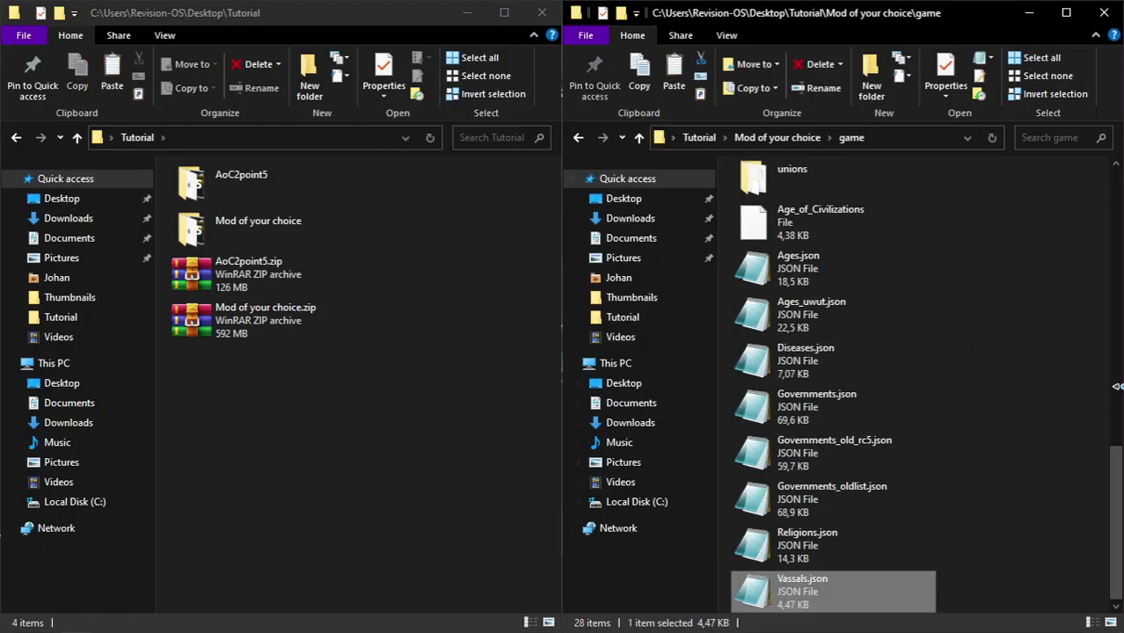
- Return to the Mod of your choice folder, close the other Tutorial folder window, and maximize the mod's folder window
{"action": "left_click", "coordinate": [758, 140]}
{"action": "left_click", "coordinate": [542, 13]}
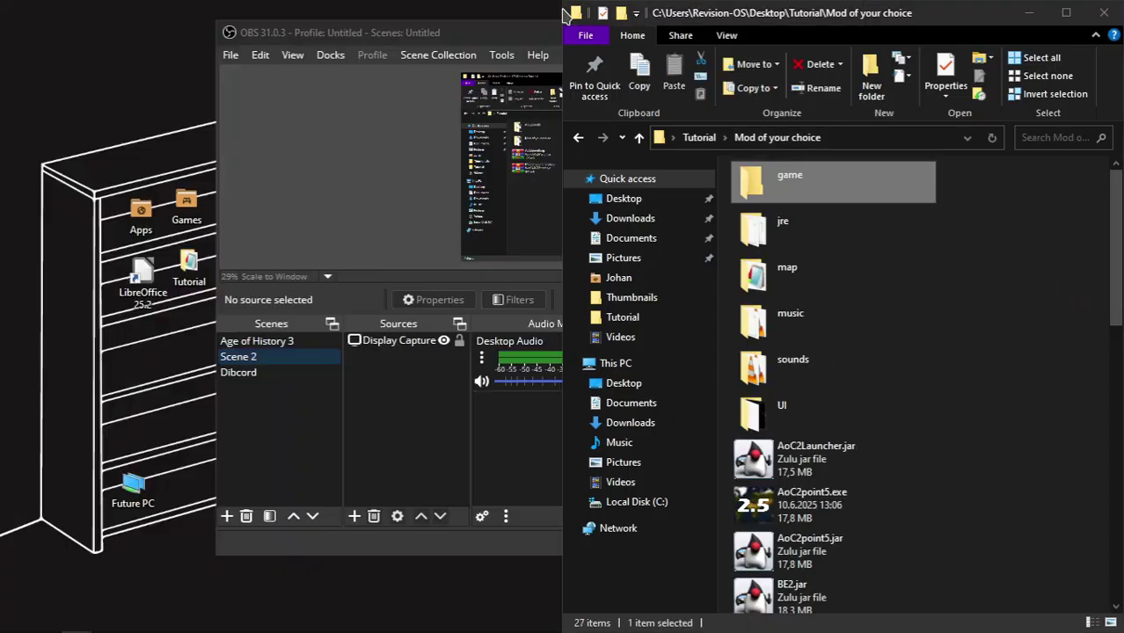
{"action": "double_click", "coordinate": [769, 23]}
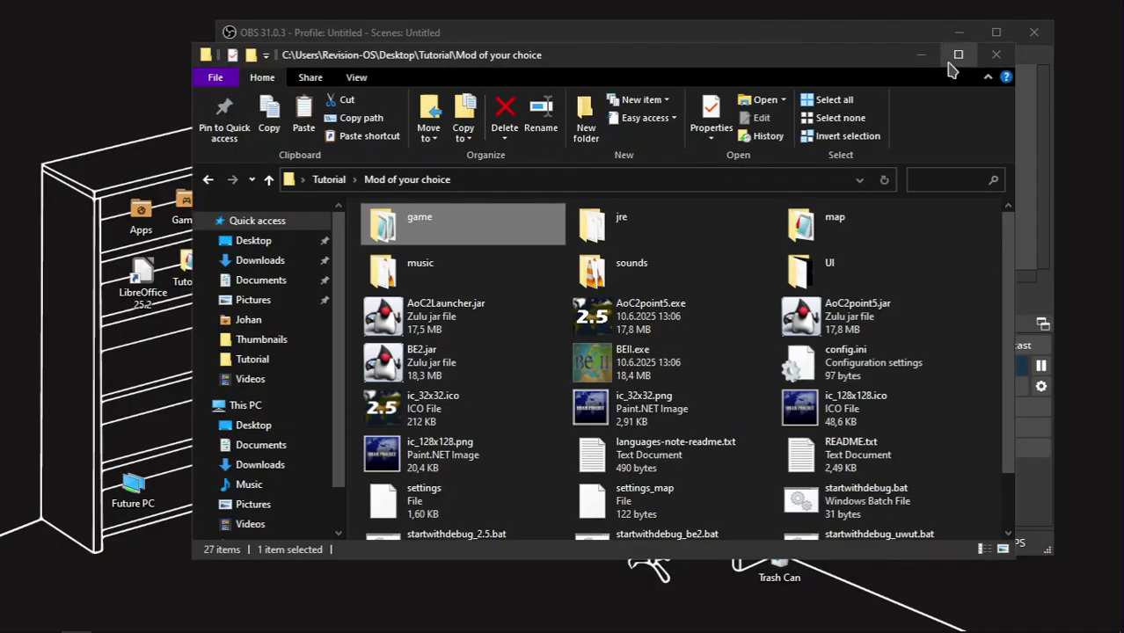
{"action": "left_click", "coordinate": [957, 53]}
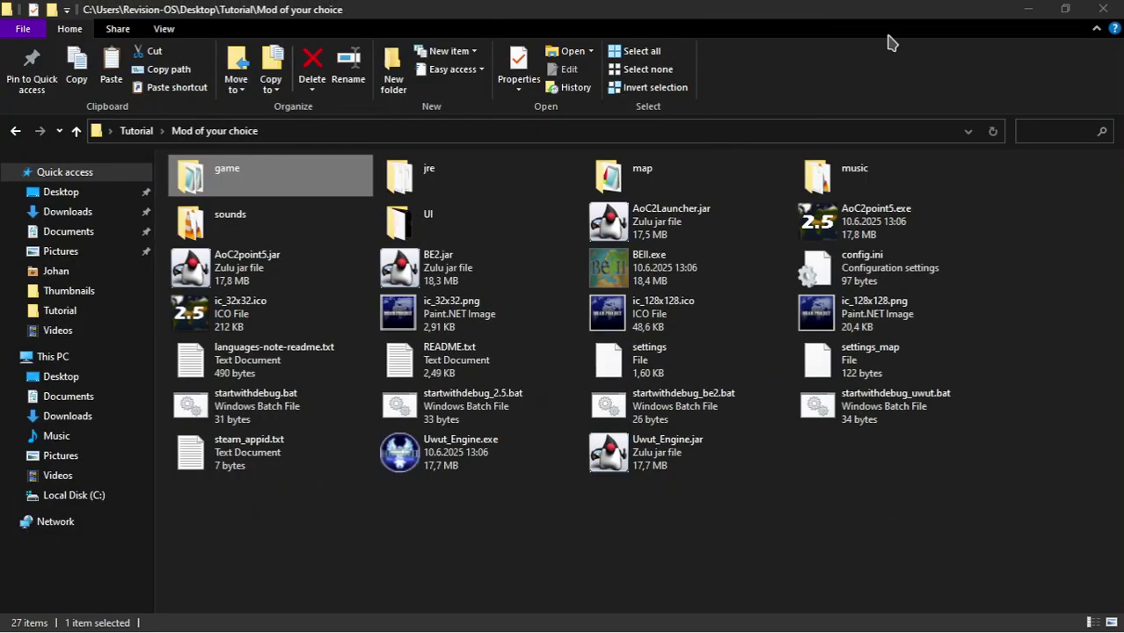
{"action": "left_click", "coordinate": [802, 535]}
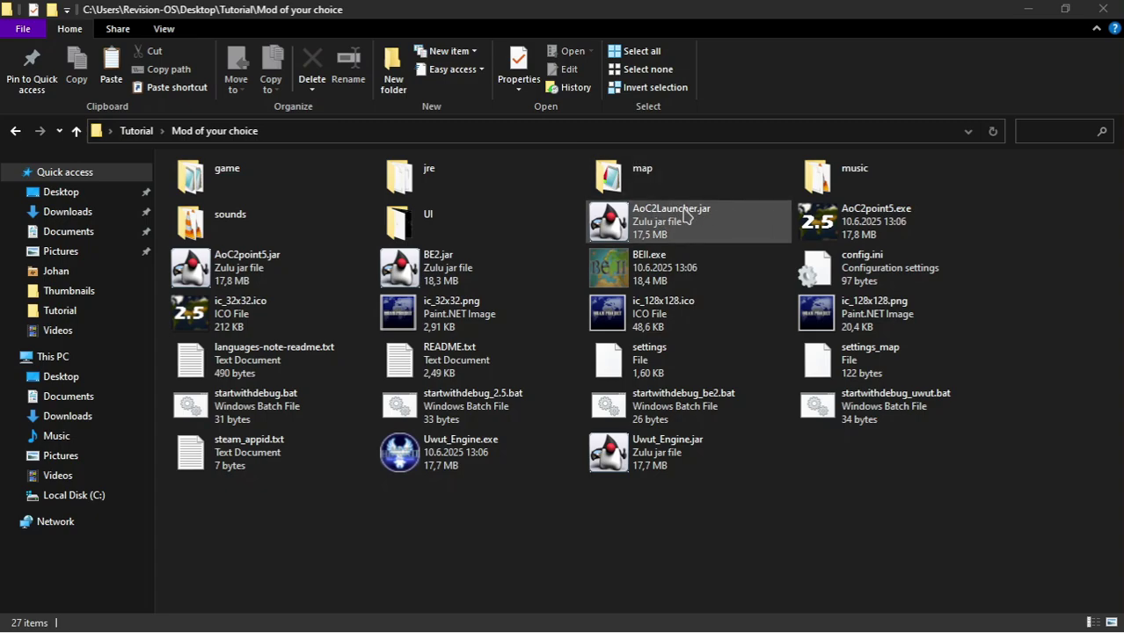
- Launch AoC2point5.exe from the mod folder and open the new game setup in the QBAM Project
{"action": "left_click", "coordinate": [909, 231]}
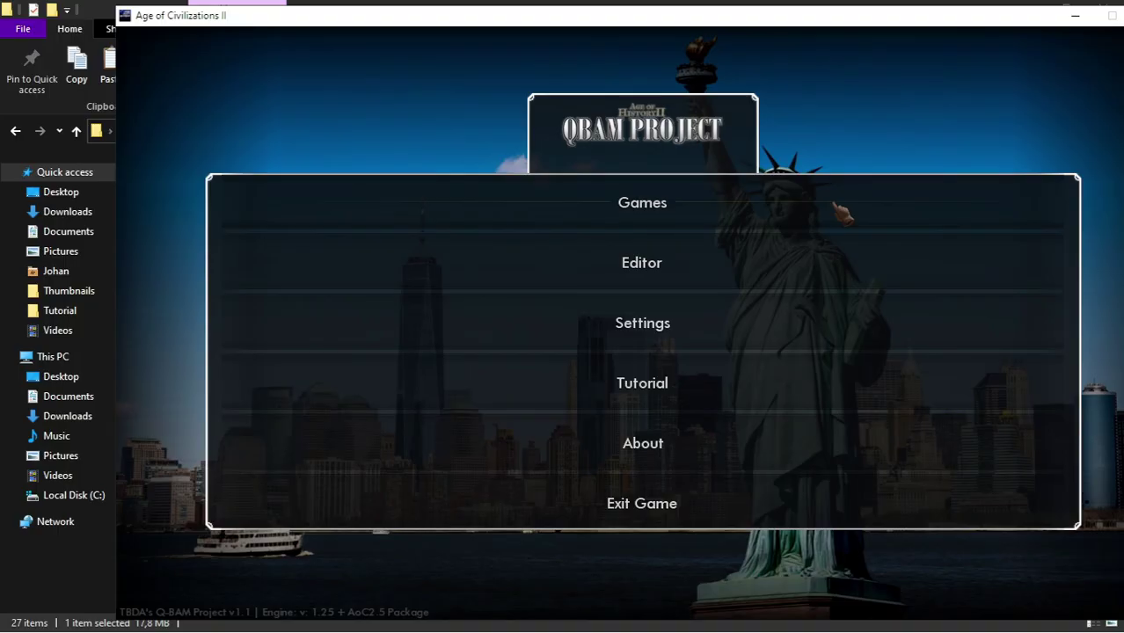
{"action": "left_click", "coordinate": [642, 213]}
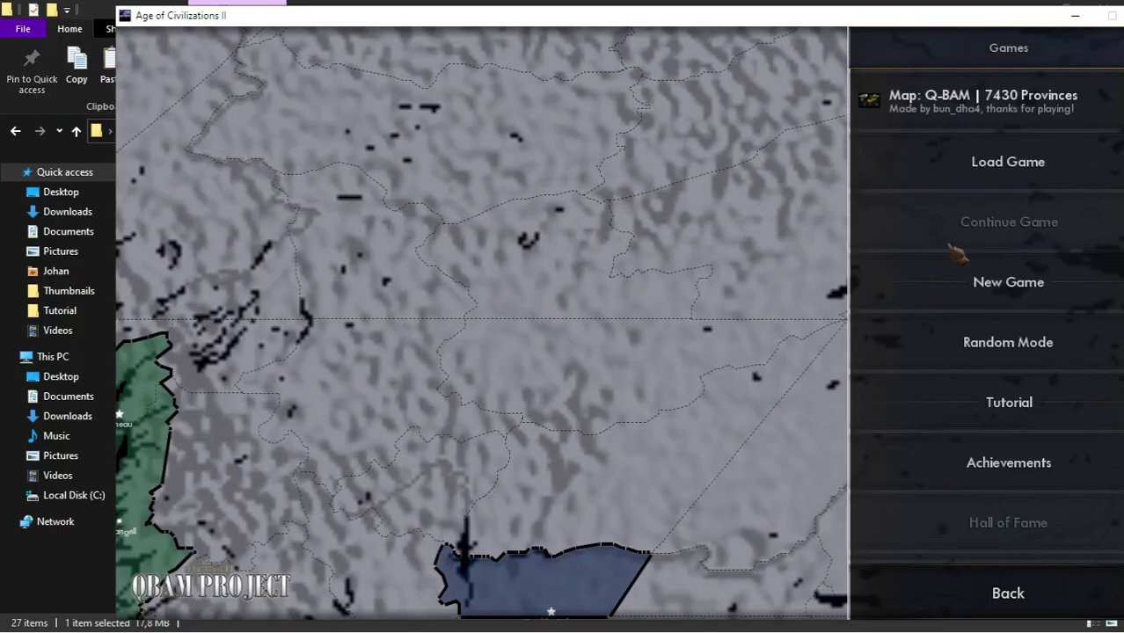
{"action": "left_click", "coordinate": [963, 271]}
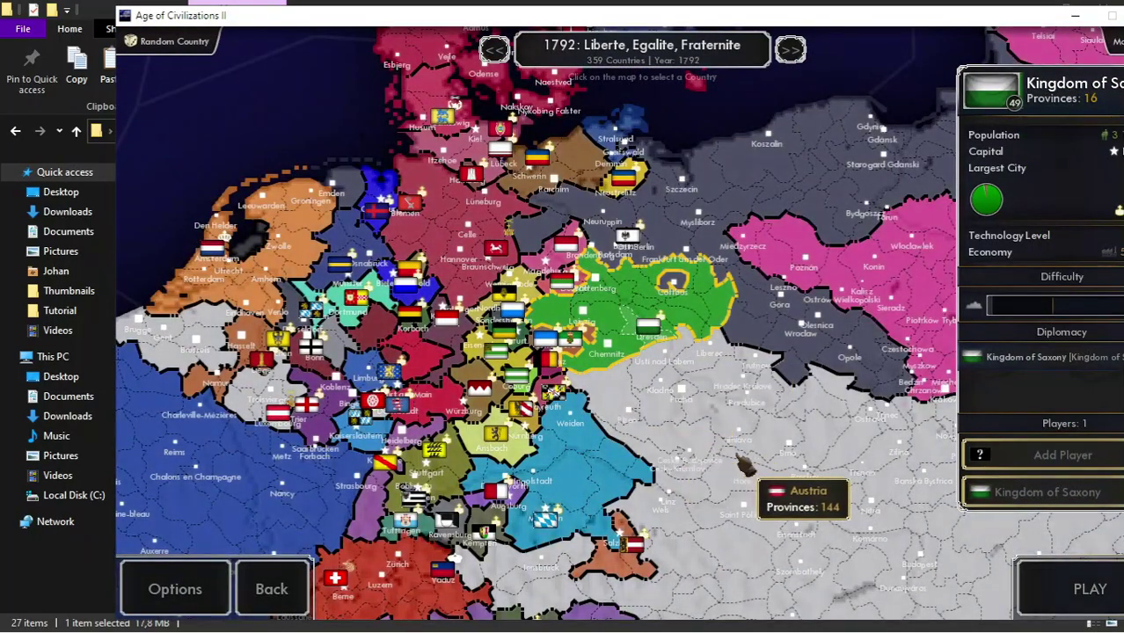
- Select Austria on the 1792 scenario map and examine the AoC2.5 features in the new game's options
{"action": "left_click_drag", "start_coordinate": [743, 466], "coordinate": [382, 269]}
{"action": "left_click", "coordinate": [387, 273]}
{"action": "left_click", "coordinate": [181, 589]}
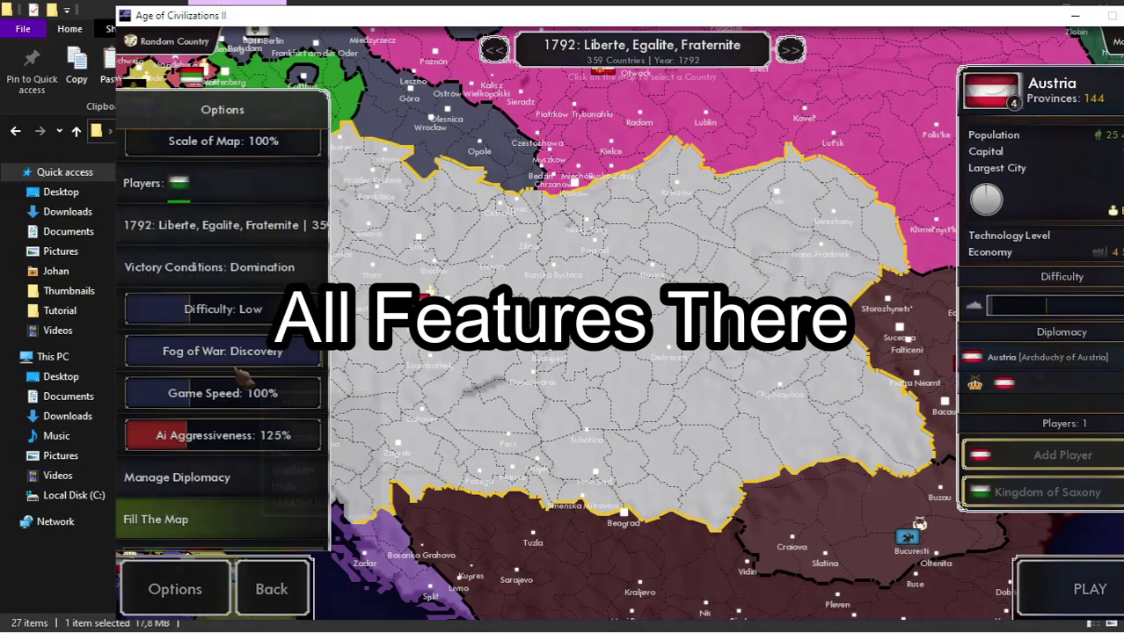
{"action": "scroll", "coordinate": [242, 414], "scroll_direction": "down", "scroll_amount": 10}
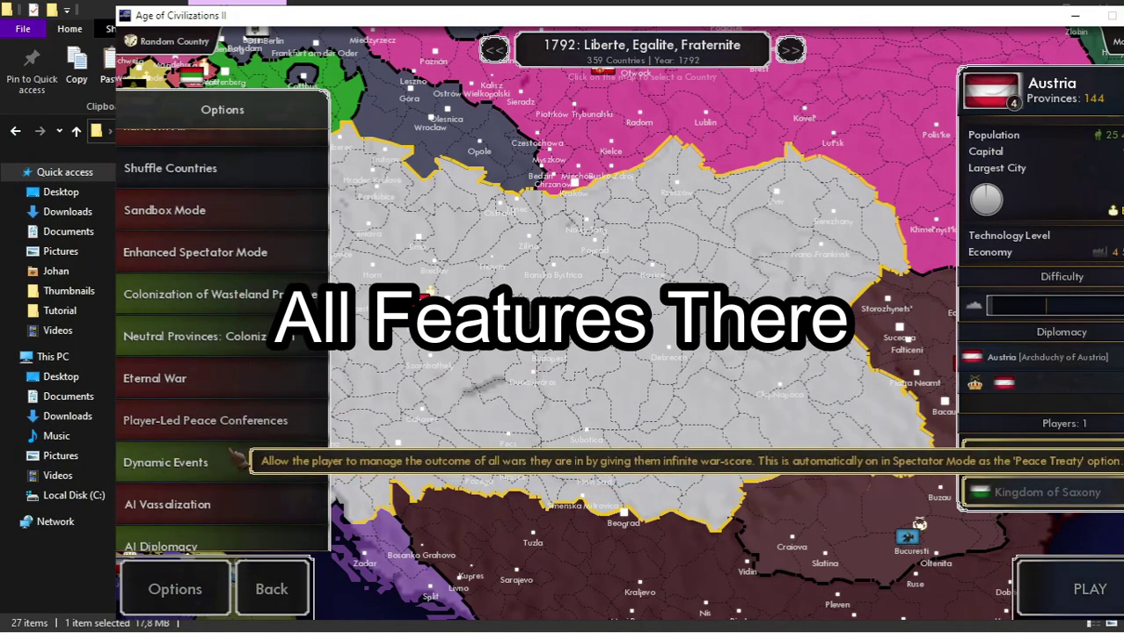